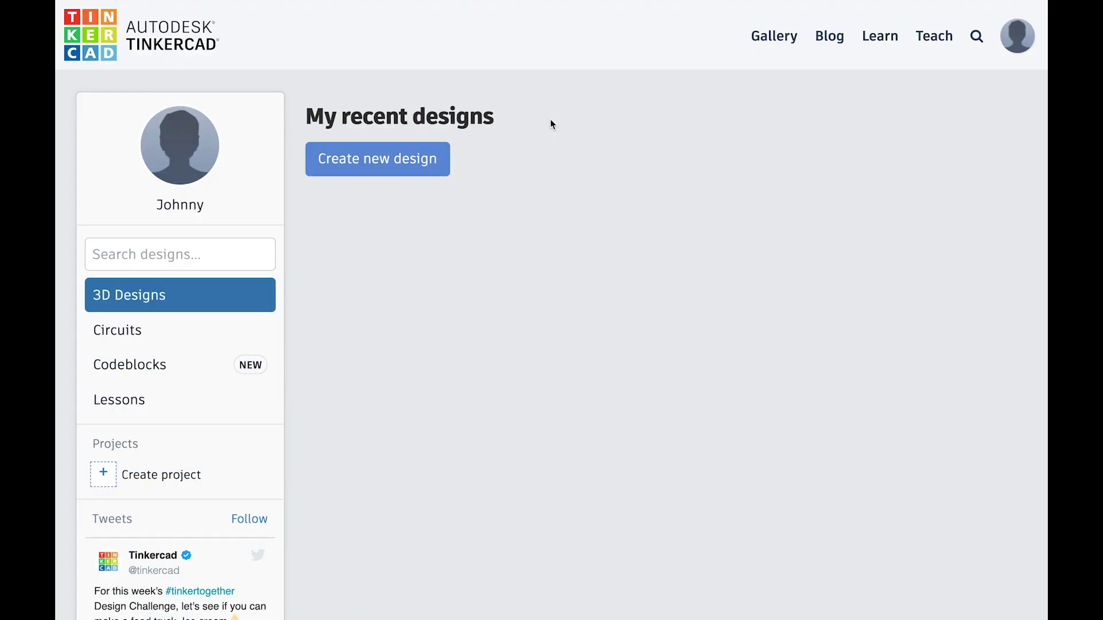
- From the dashboard's Circuits section, create a new circuit, 'Dazzling Snicket-Waasa'
click(233, 324)
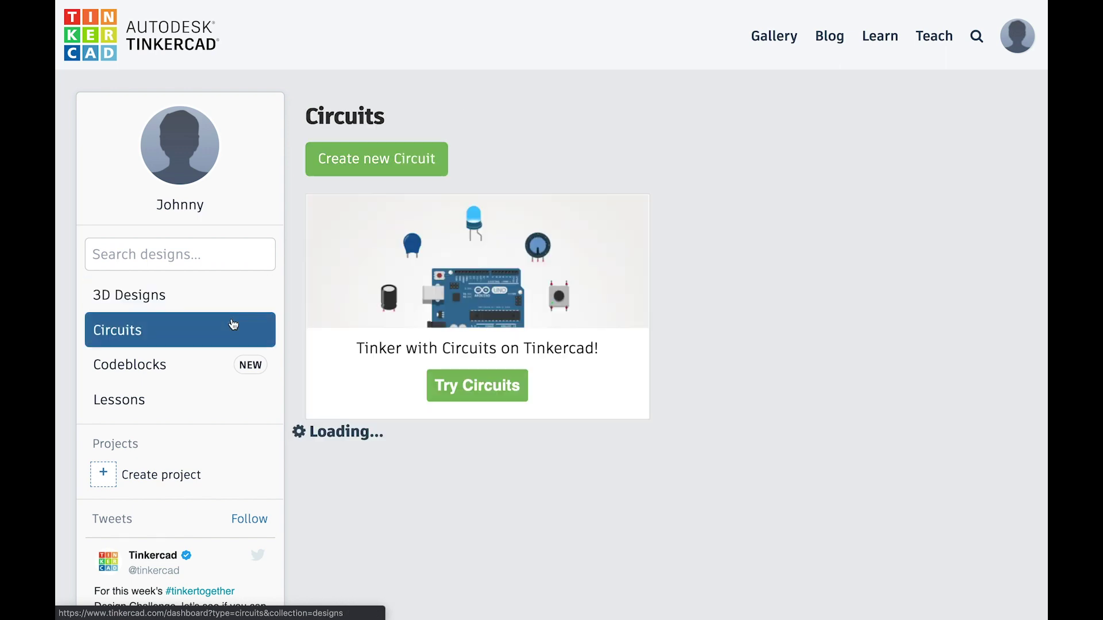
click(394, 156)
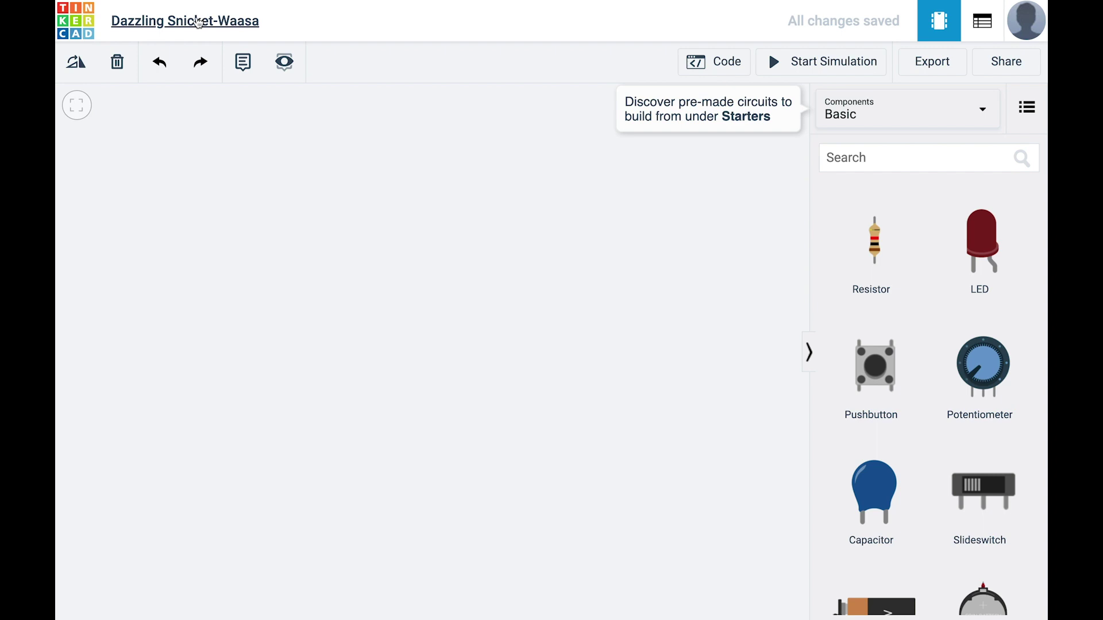
- Change the project title from 'Dazzling Snicket-Waasa' to 'Introduction To Electronics'
click(206, 22)
text(Introduc)
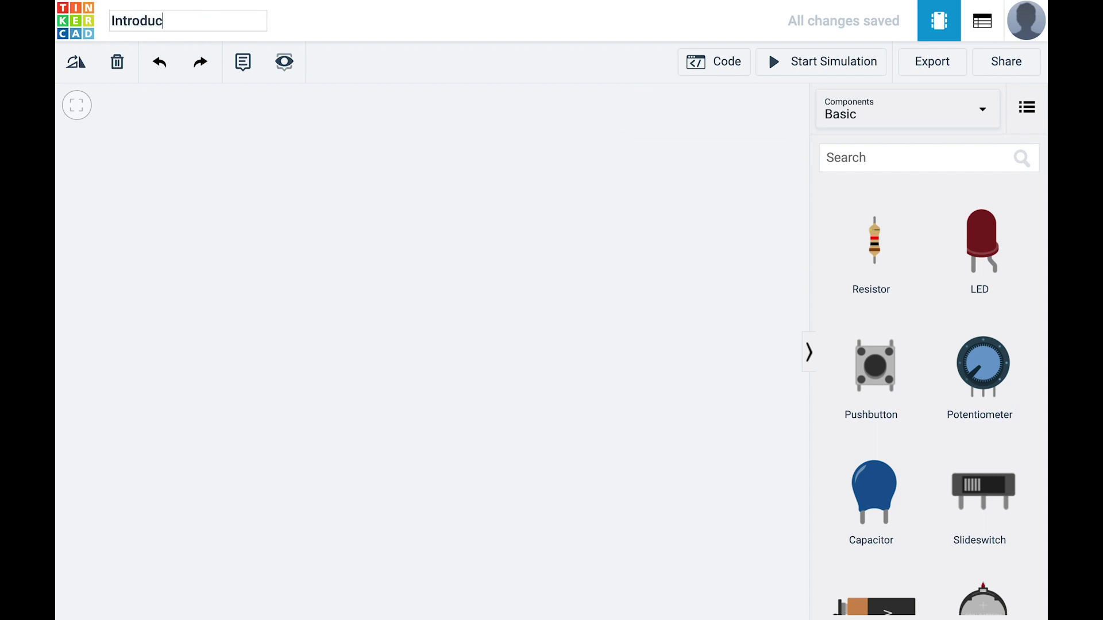
text(tion To Electronics)
click(235, 139)
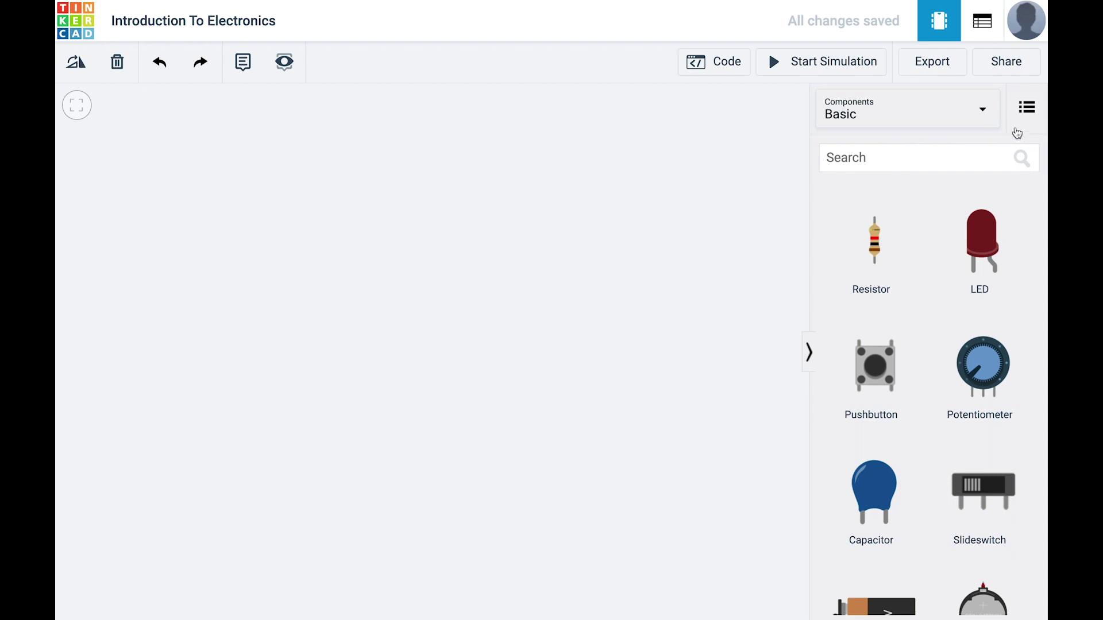
- Show components as a described list, then place an LED and rotate it three times
click(1027, 127)
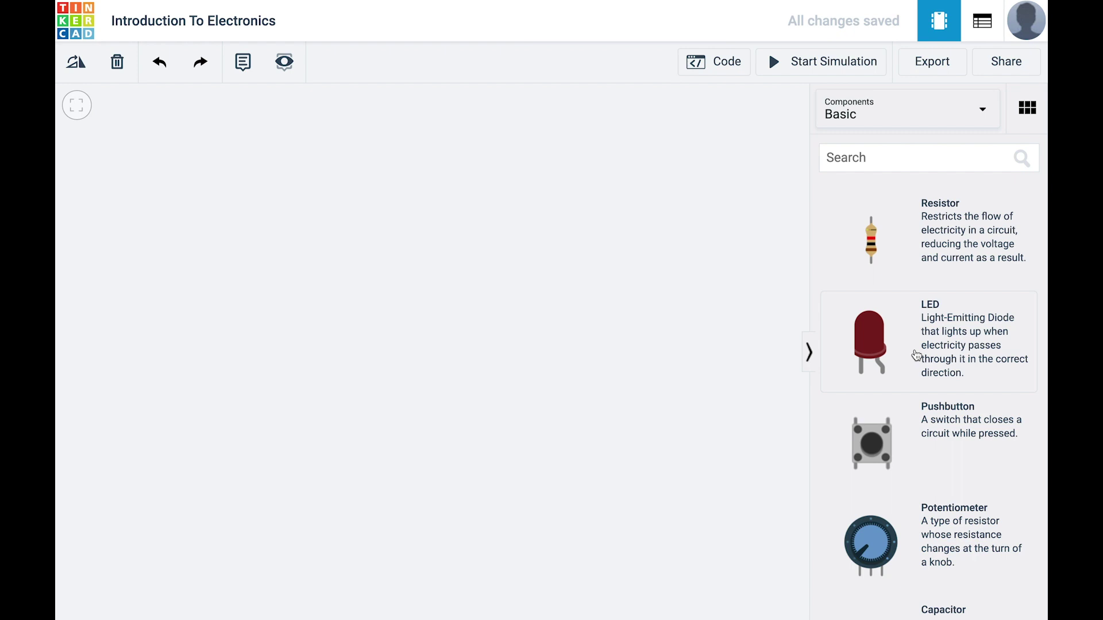
drag(917, 355, 569, 326)
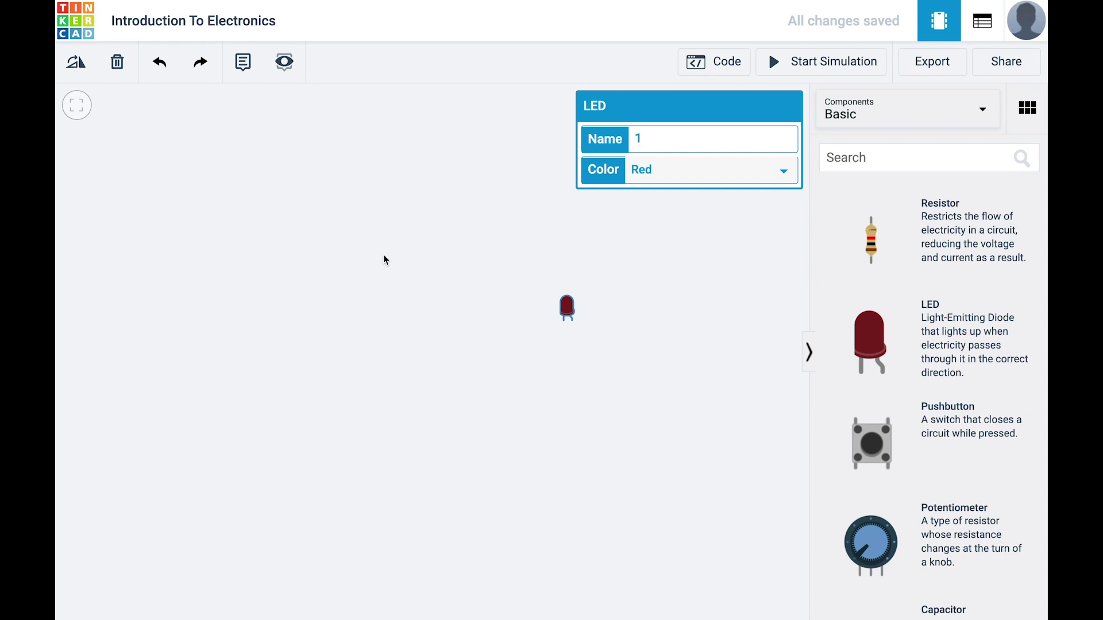
click(79, 64)
click(78, 65)
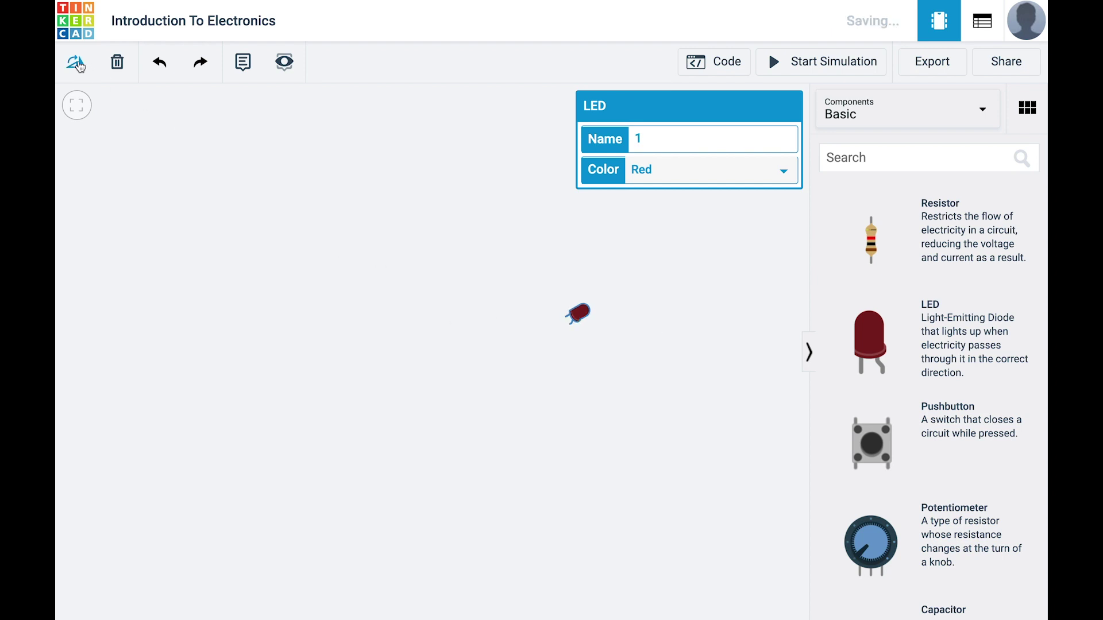
click(79, 65)
click(78, 64)
- Delete the LED, undo, then redo the deletion so the canvas is empty
click(114, 69)
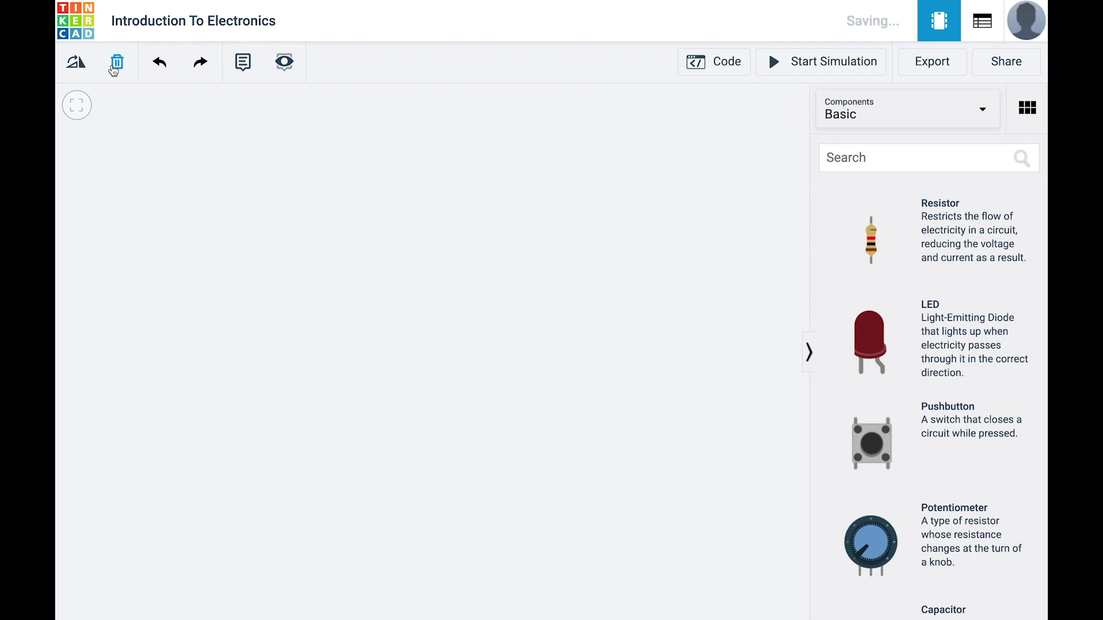
click(161, 66)
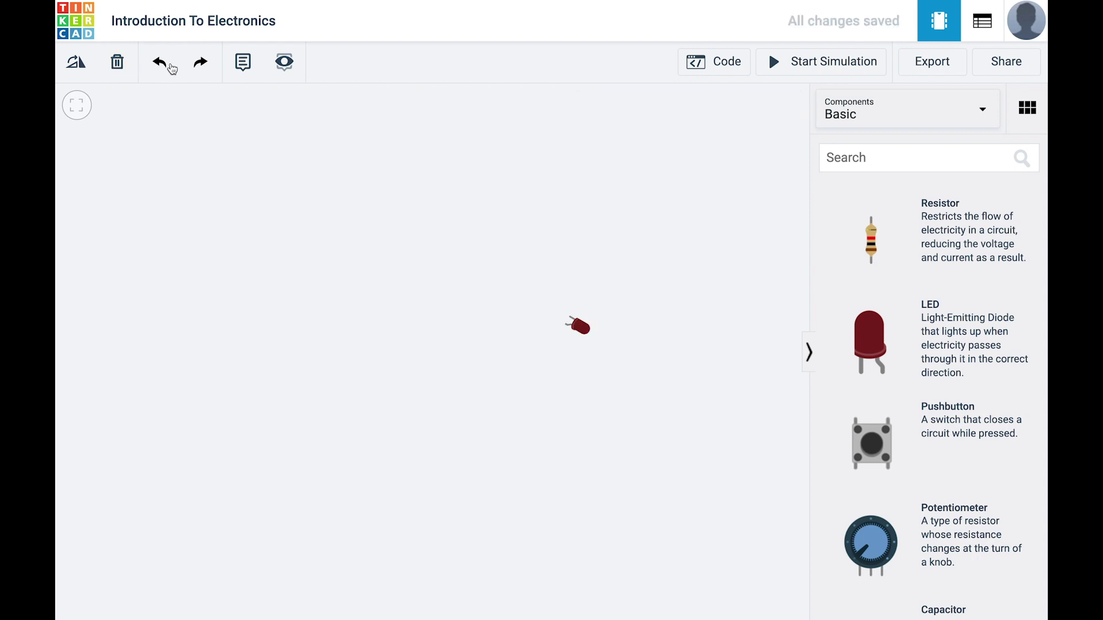
click(195, 67)
- Open and close the code panel, then start and stop the simulation
click(708, 71)
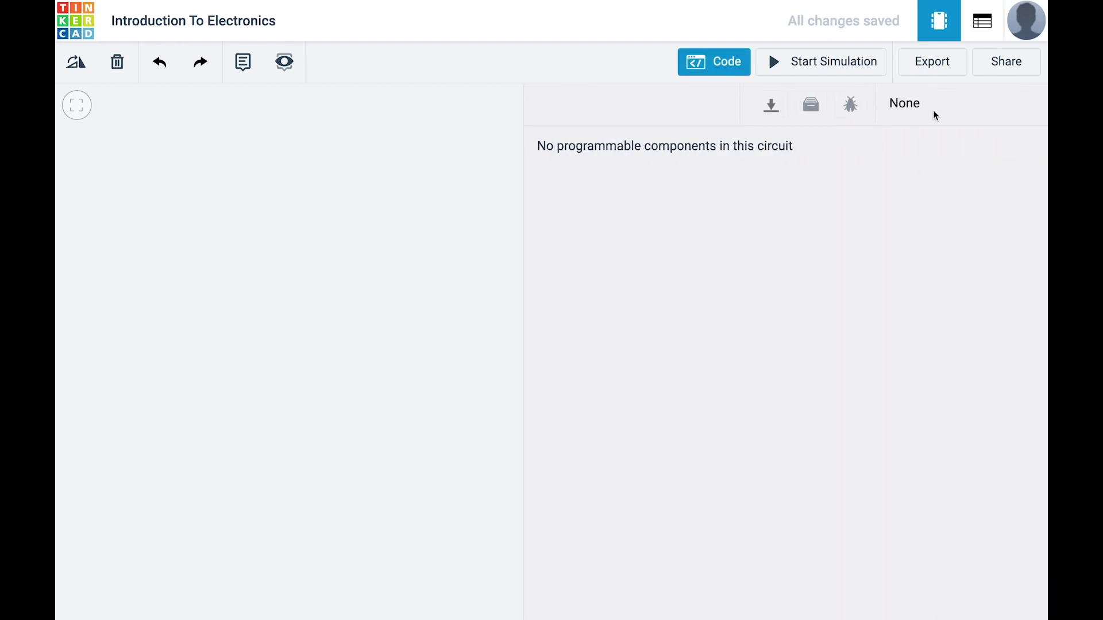
click(692, 72)
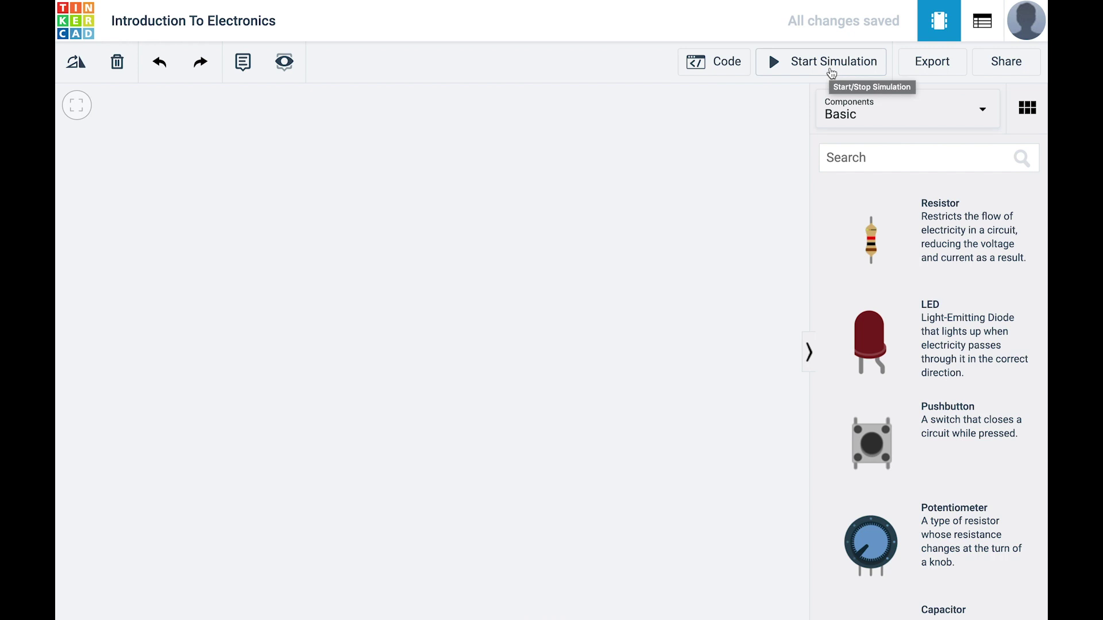
click(831, 66)
click(831, 66)
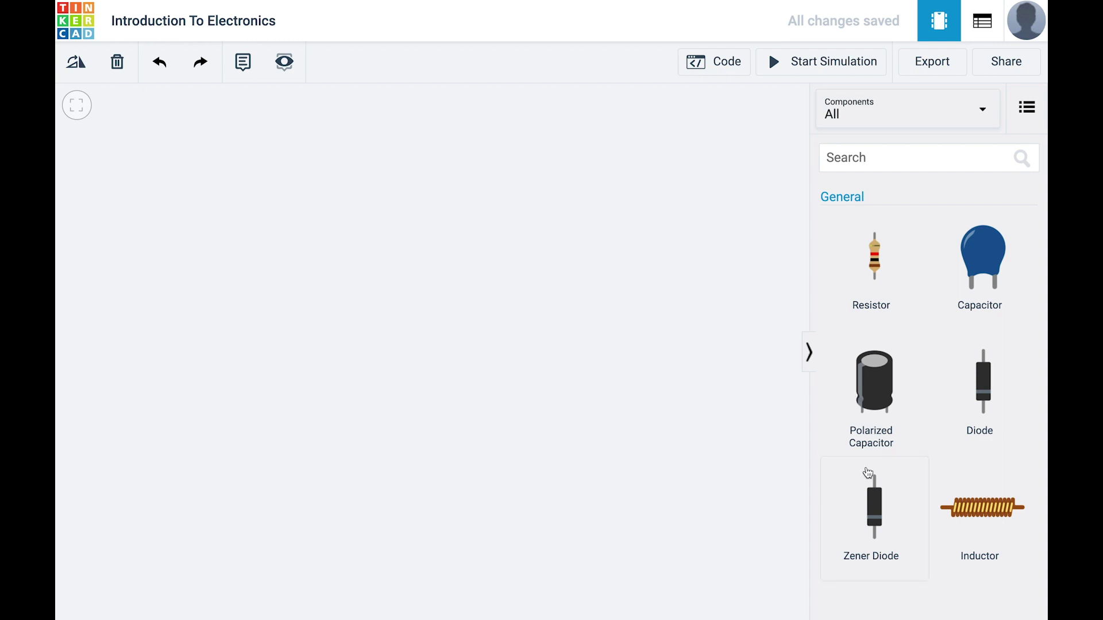
- Place a 9V Battery from the Power group onto the canvas
scroll(867, 468, down, 10)
scroll(868, 472, down, 12)
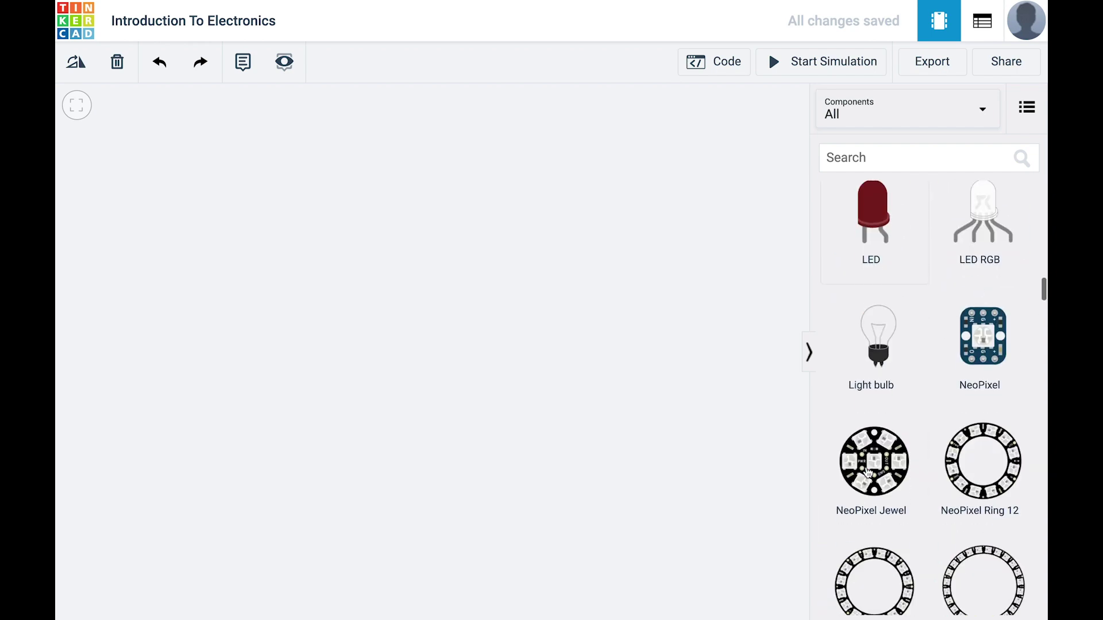
scroll(867, 472, down, 5)
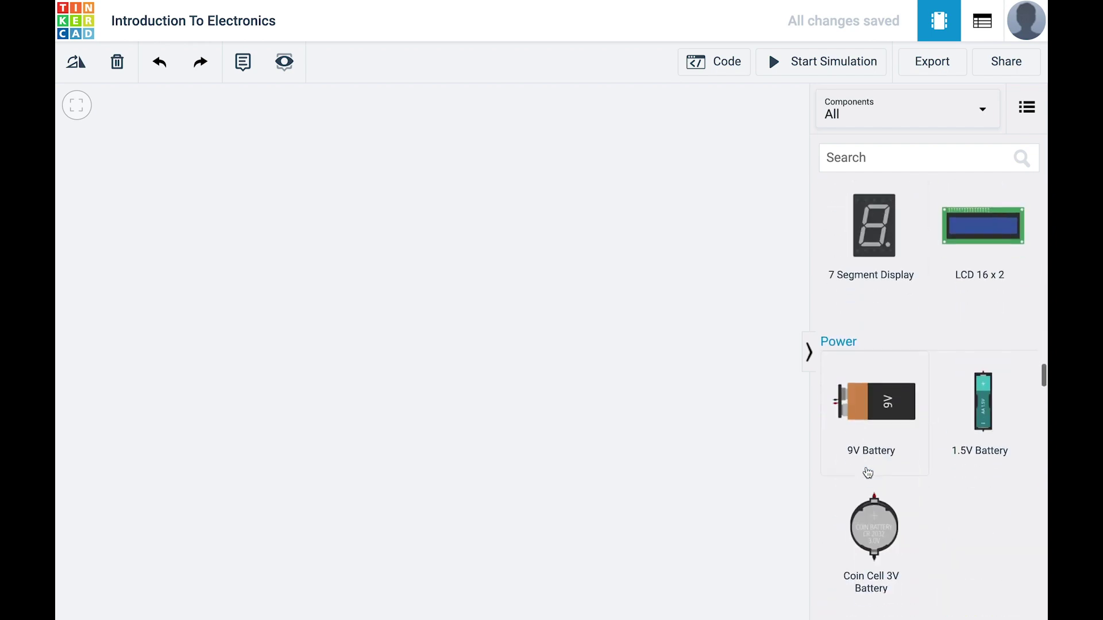
drag(867, 475, 536, 328)
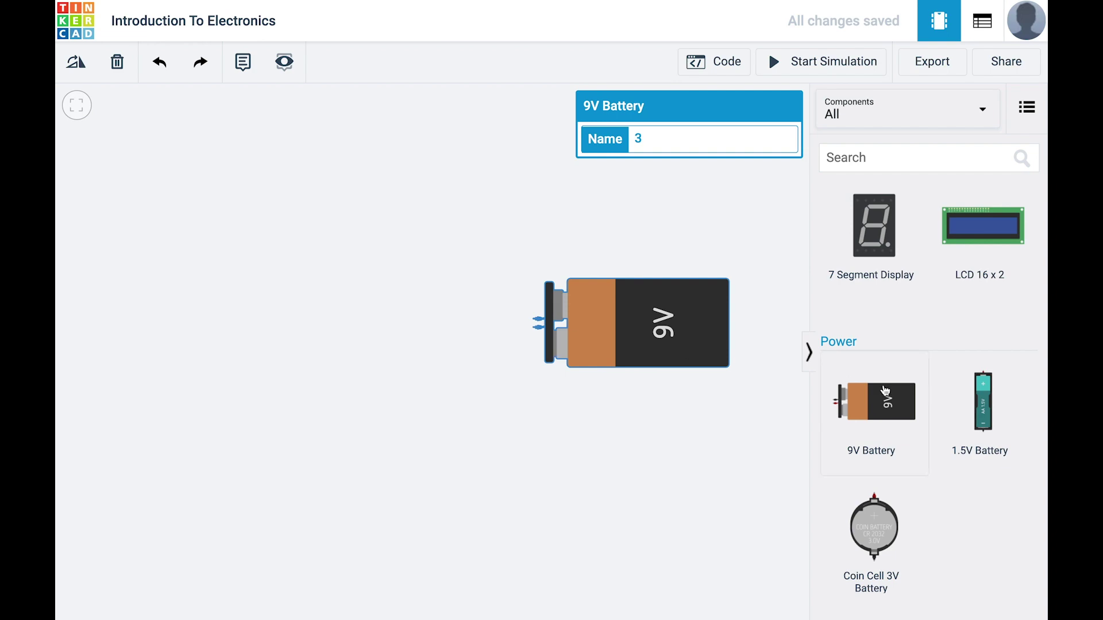
- Place a Light bulb from the Output group to the left of the battery
scroll(885, 391, up, 15)
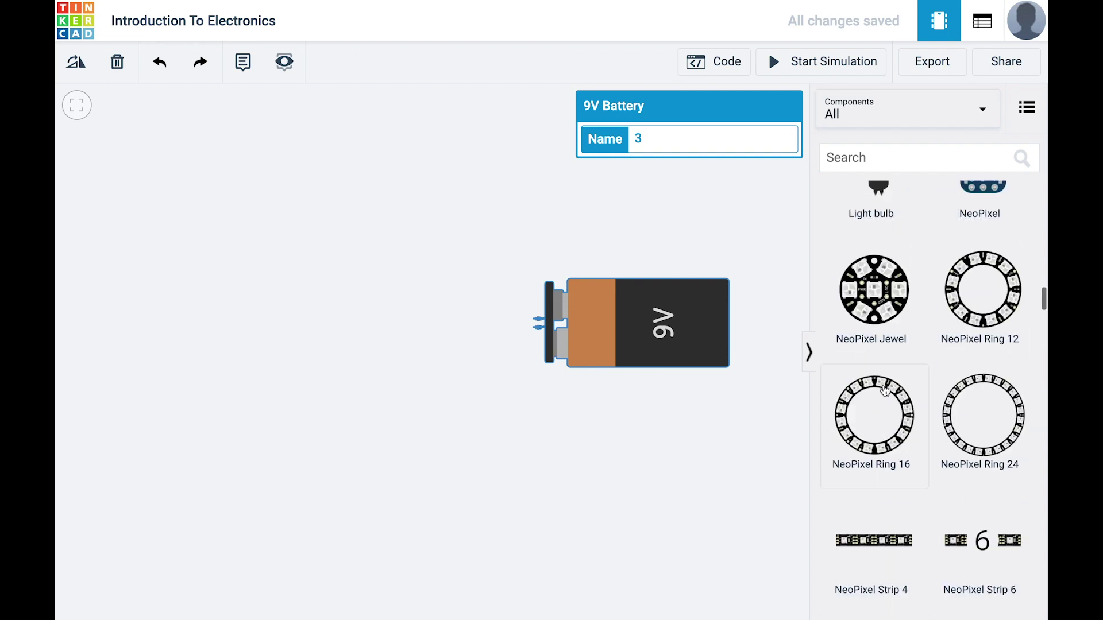
scroll(885, 391, up, 7)
scroll(885, 391, down, 3)
drag(868, 443, 415, 304)
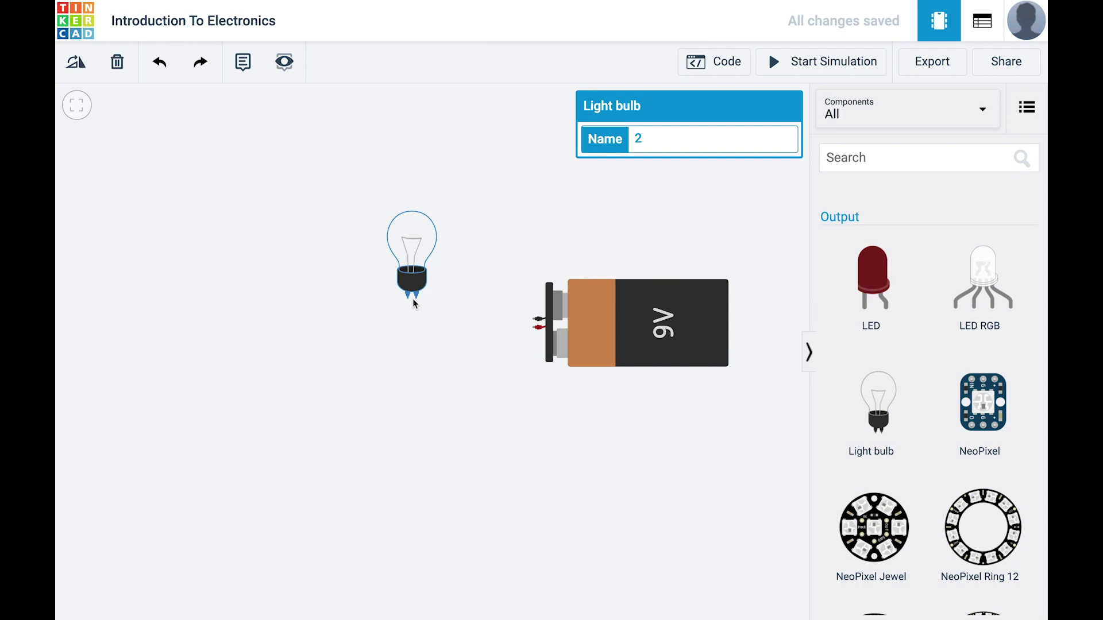
- Wire each bulb terminal to a battery terminal with two bent wires
click(409, 297)
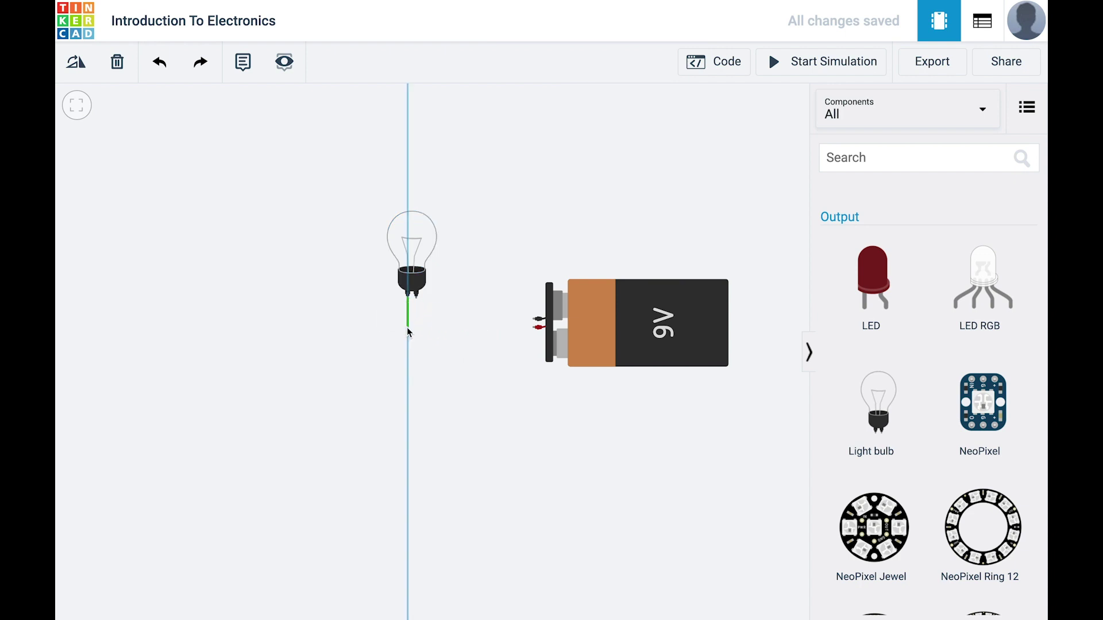
click(408, 327)
click(535, 328)
click(538, 319)
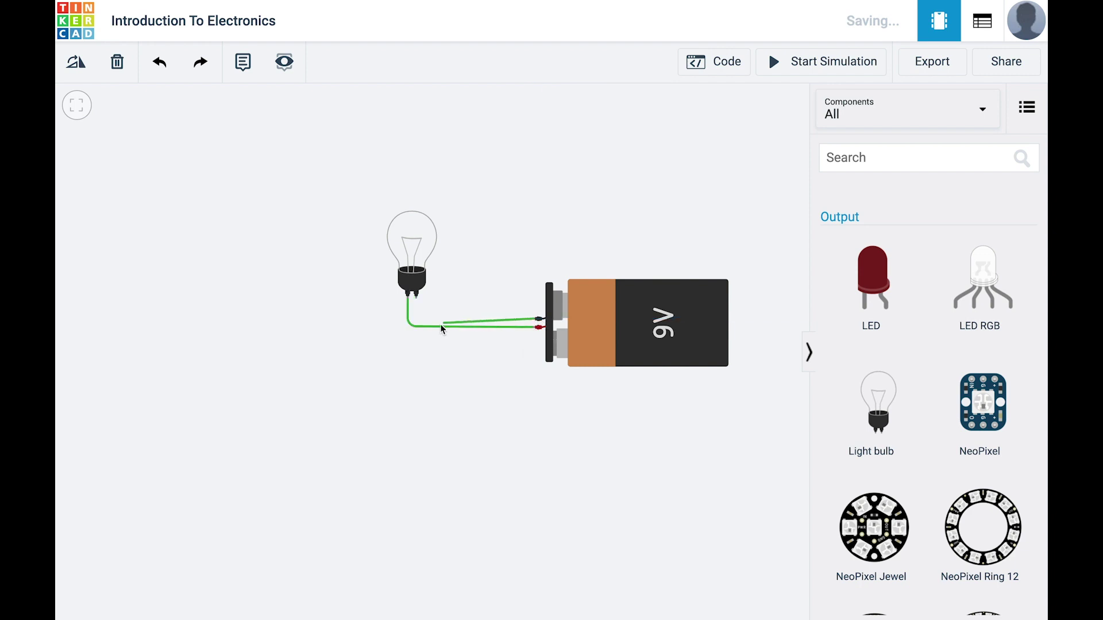
click(414, 318)
click(417, 294)
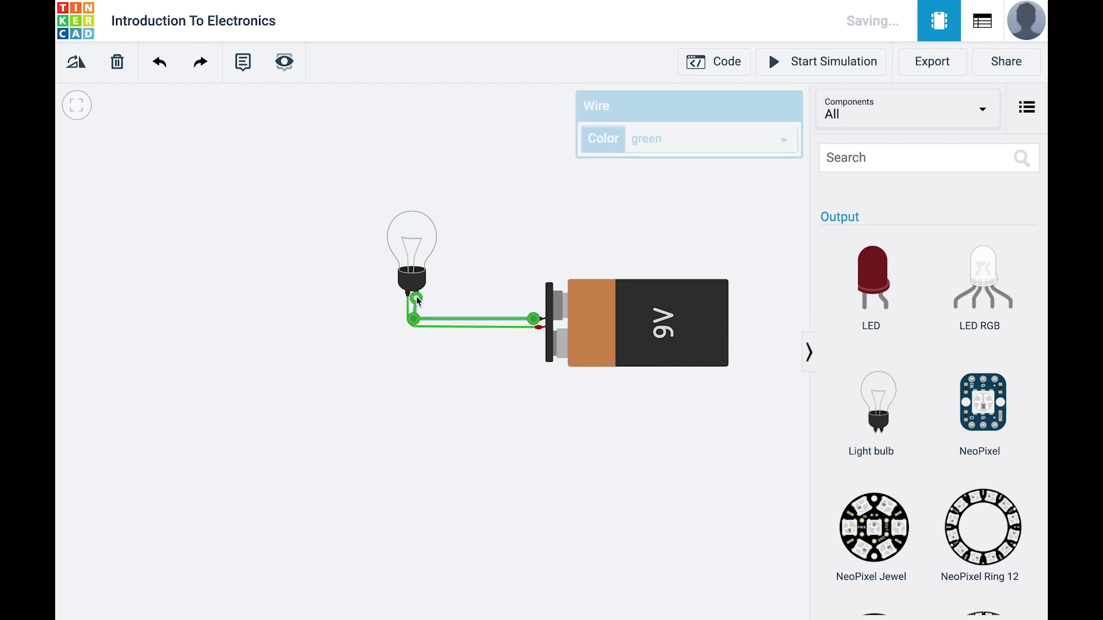
- Colour the first wire red and the second, green wire black
click(443, 327)
click(719, 139)
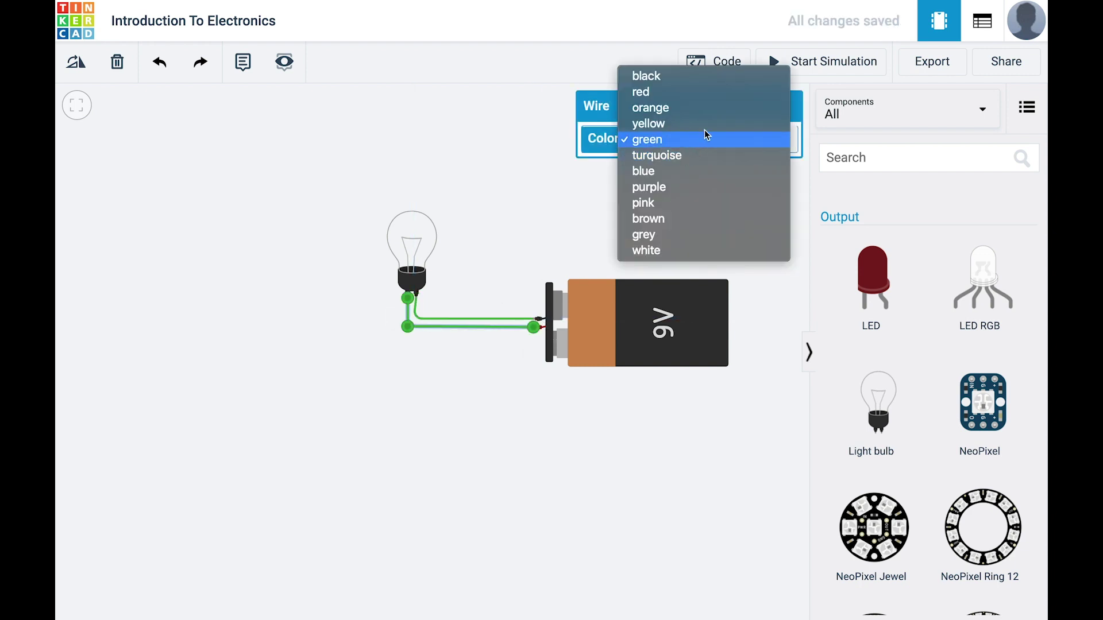
click(691, 93)
click(480, 305)
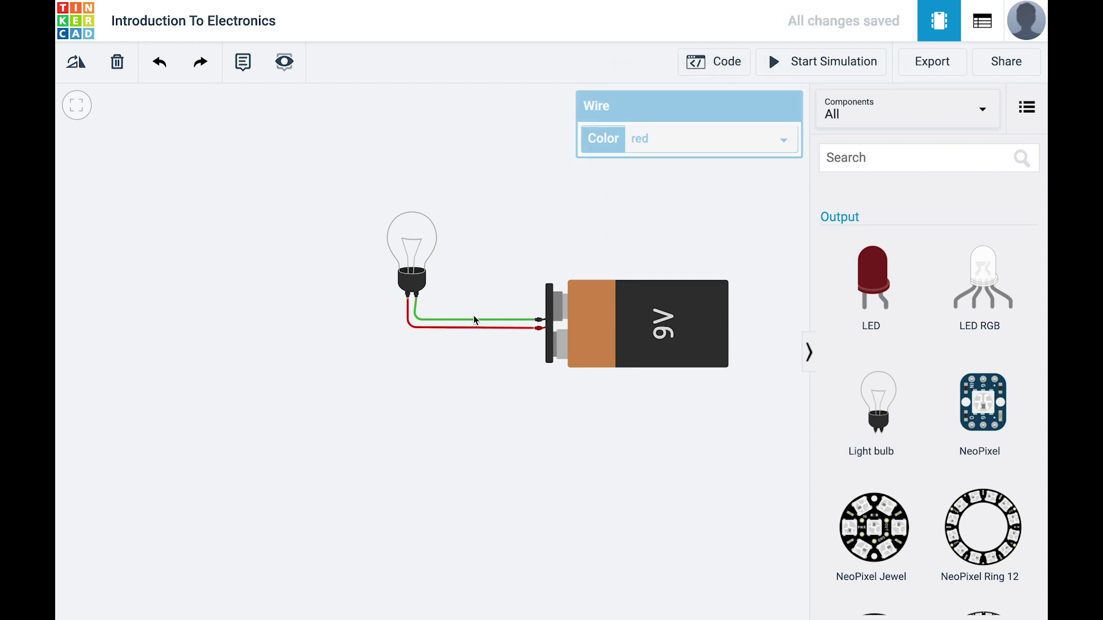
click(511, 320)
click(648, 141)
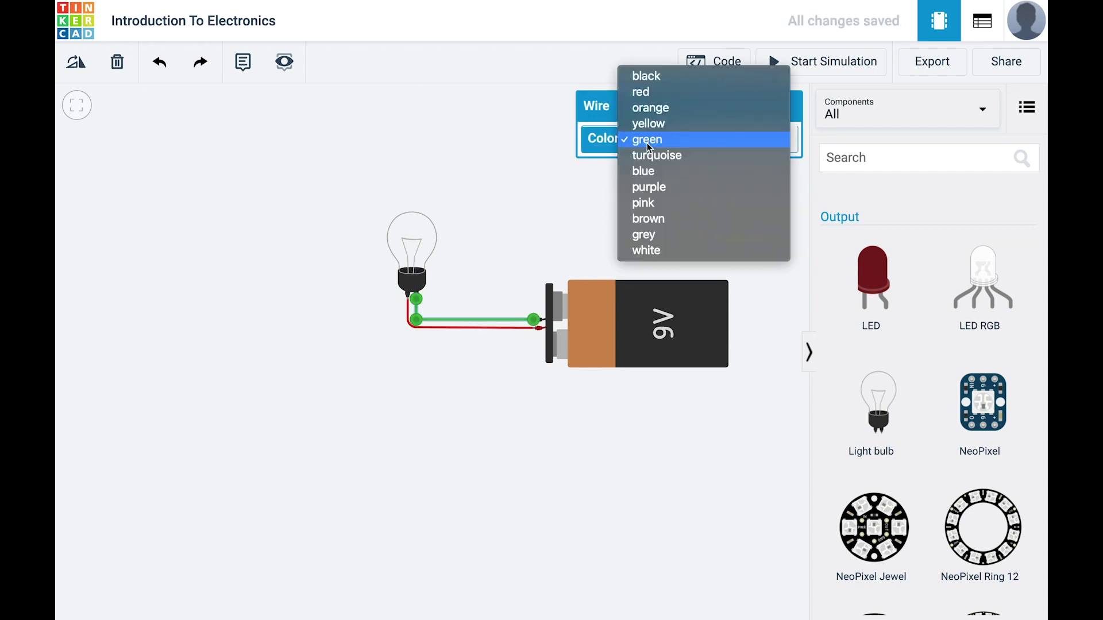
click(670, 77)
click(523, 290)
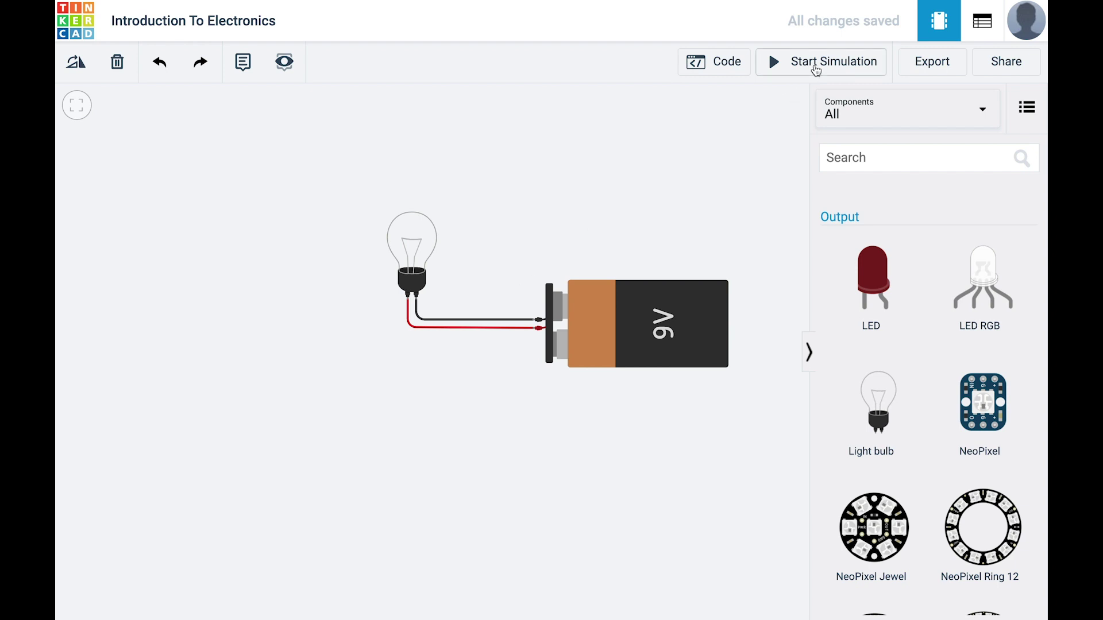
click(816, 71)
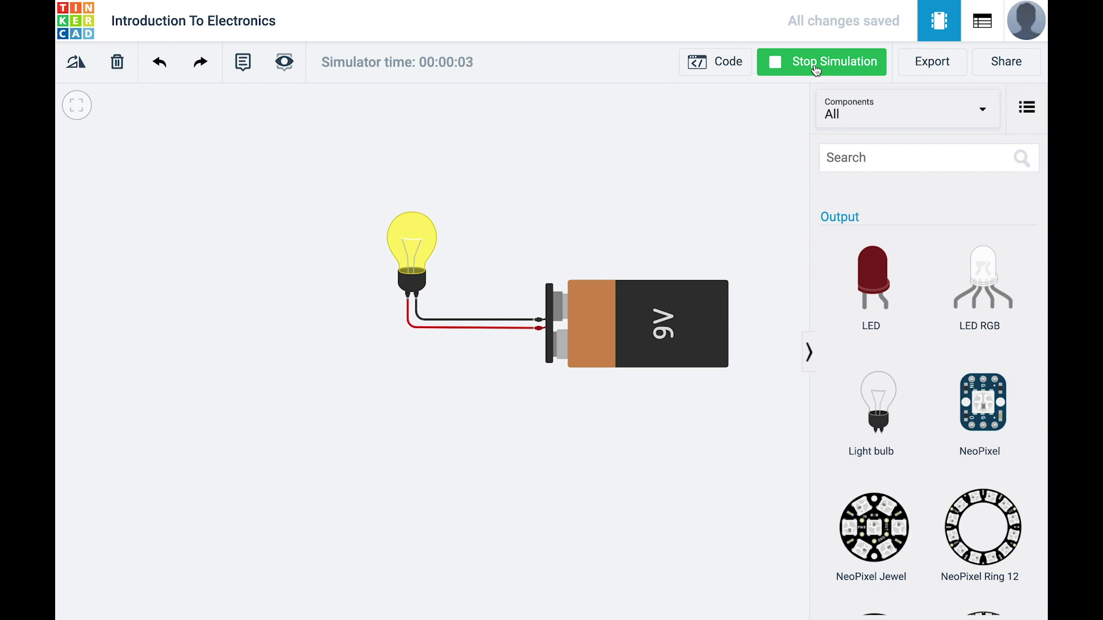
click(816, 70)
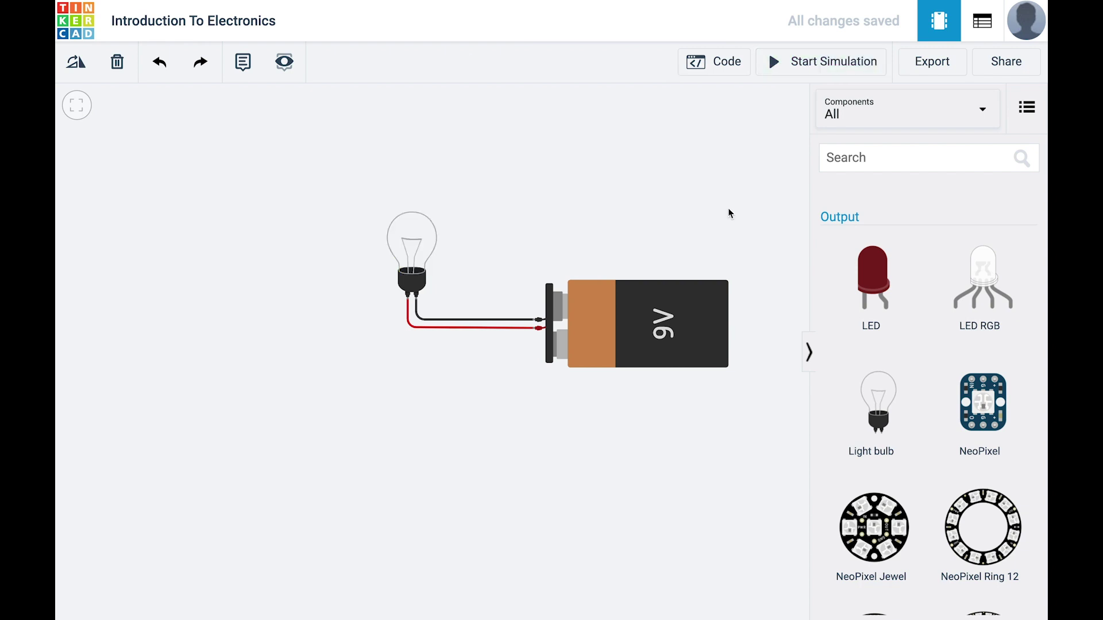
- Add a resistor, rotate it horizontal and move it beside the bulb wires
drag(460, 478, 411, 396)
scroll(888, 413, up, 10)
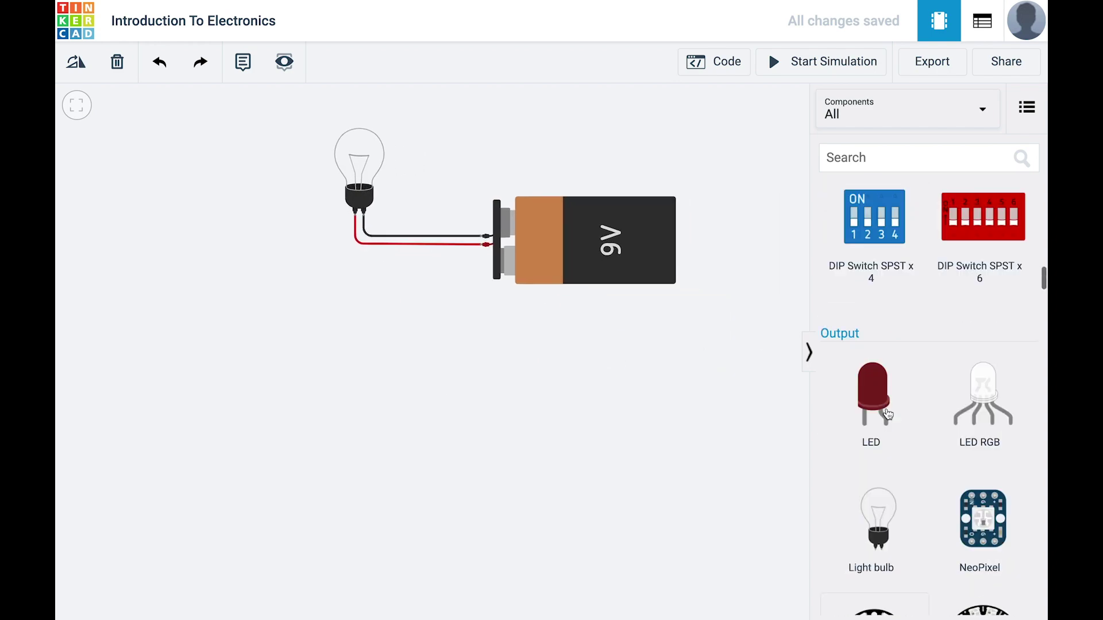
scroll(887, 413, up, 8)
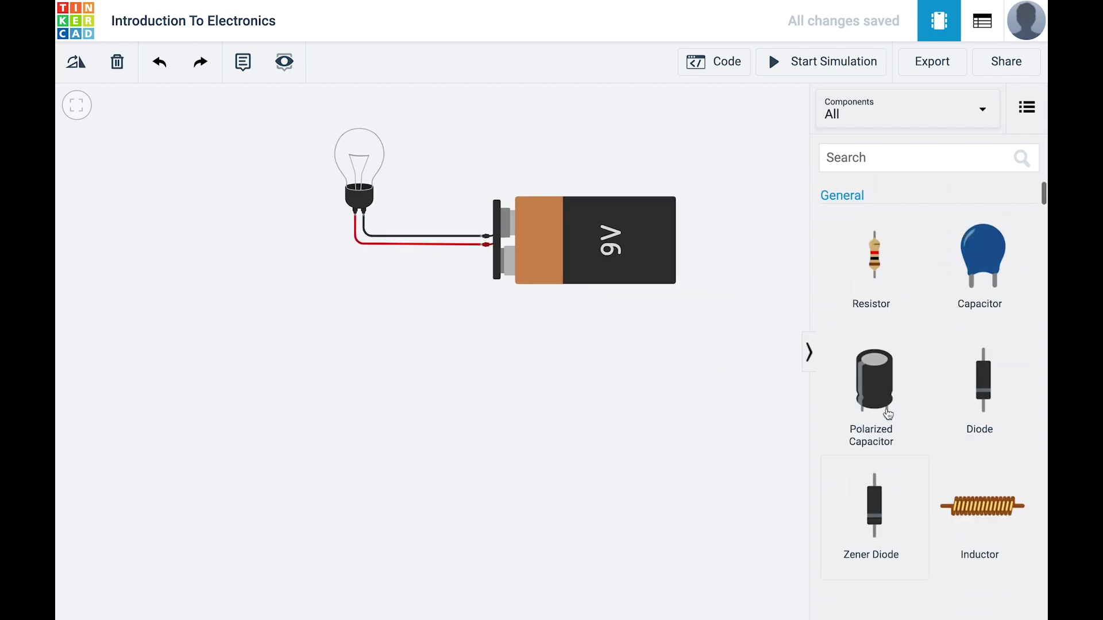
drag(868, 279, 507, 336)
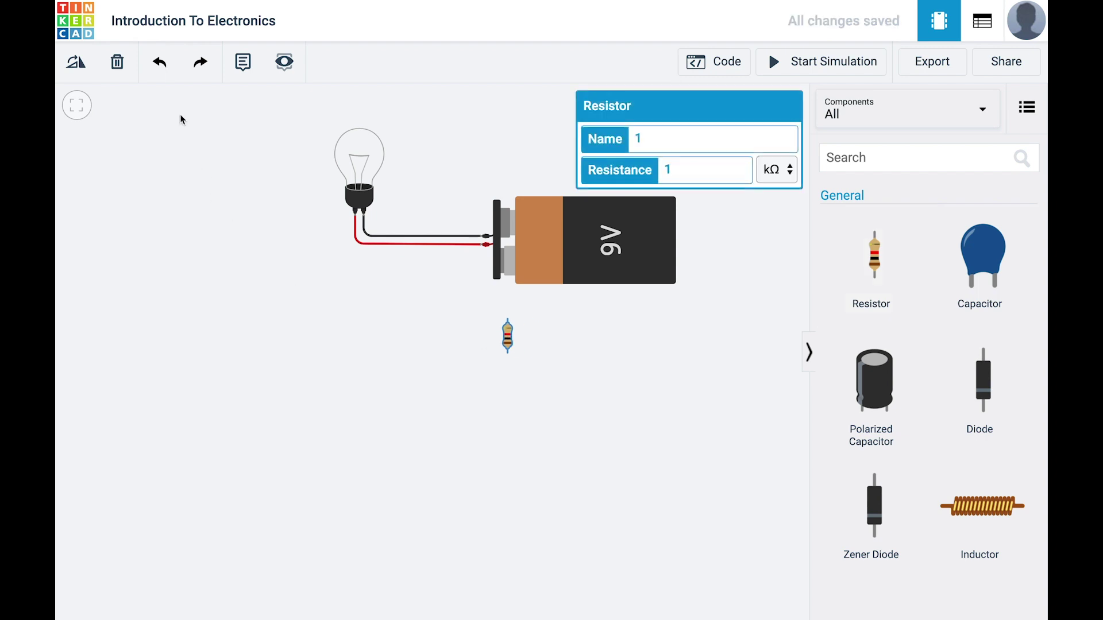
click(76, 61)
click(76, 61)
click(76, 61)
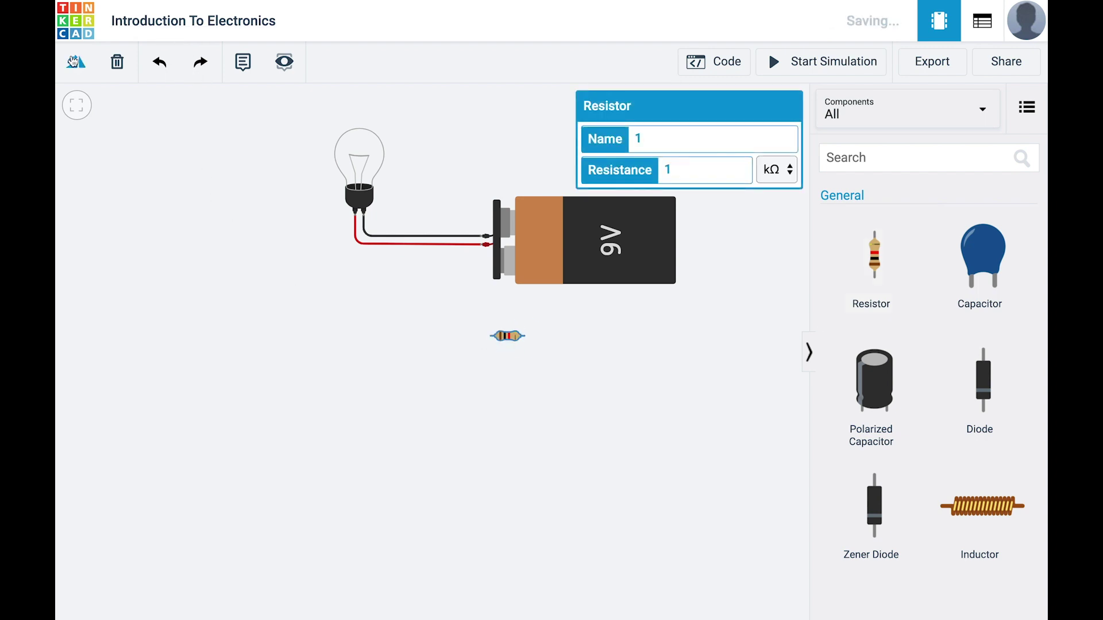
drag(511, 339, 418, 243)
- Replace the black wire with wires from bulb Terminal 2 through the resistor to battery negative
click(420, 239)
key(Delete)
click(421, 228)
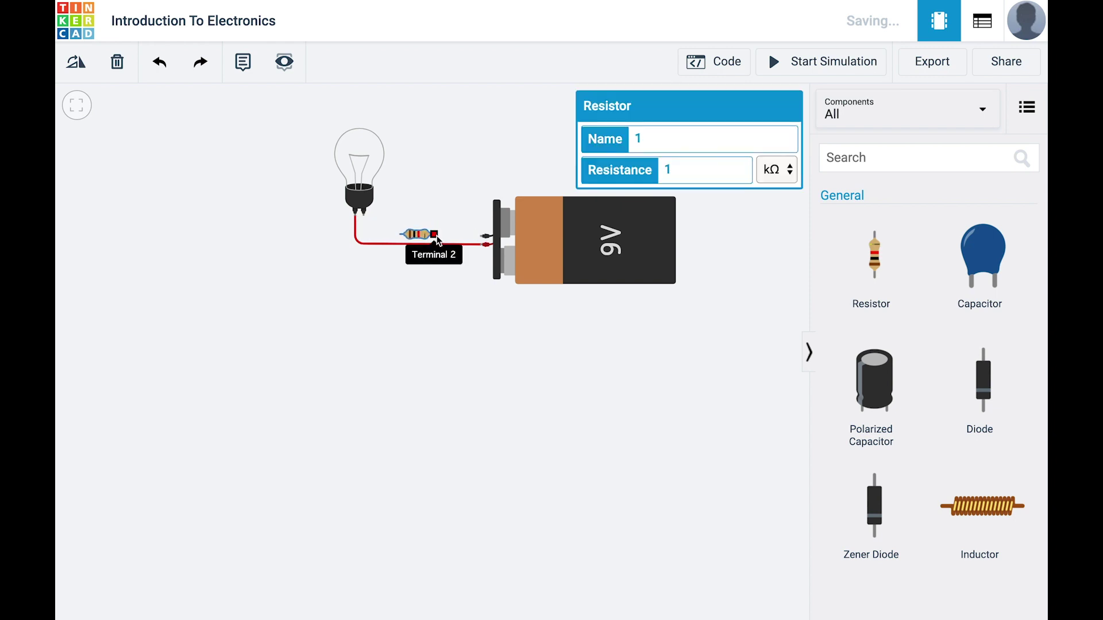
click(443, 241)
click(443, 241)
click(482, 235)
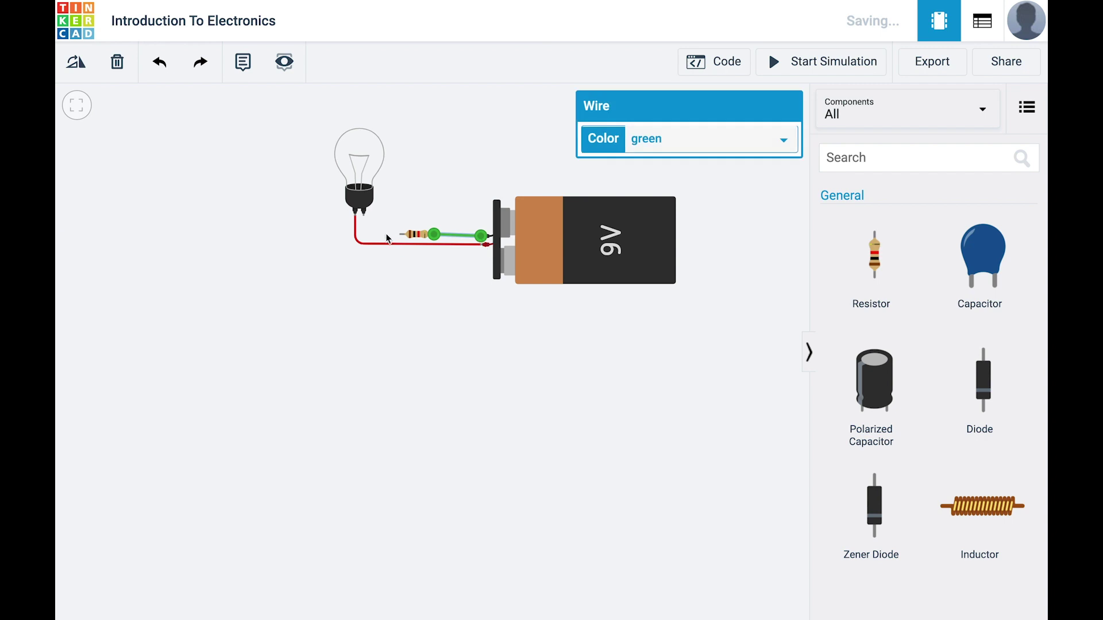
click(401, 236)
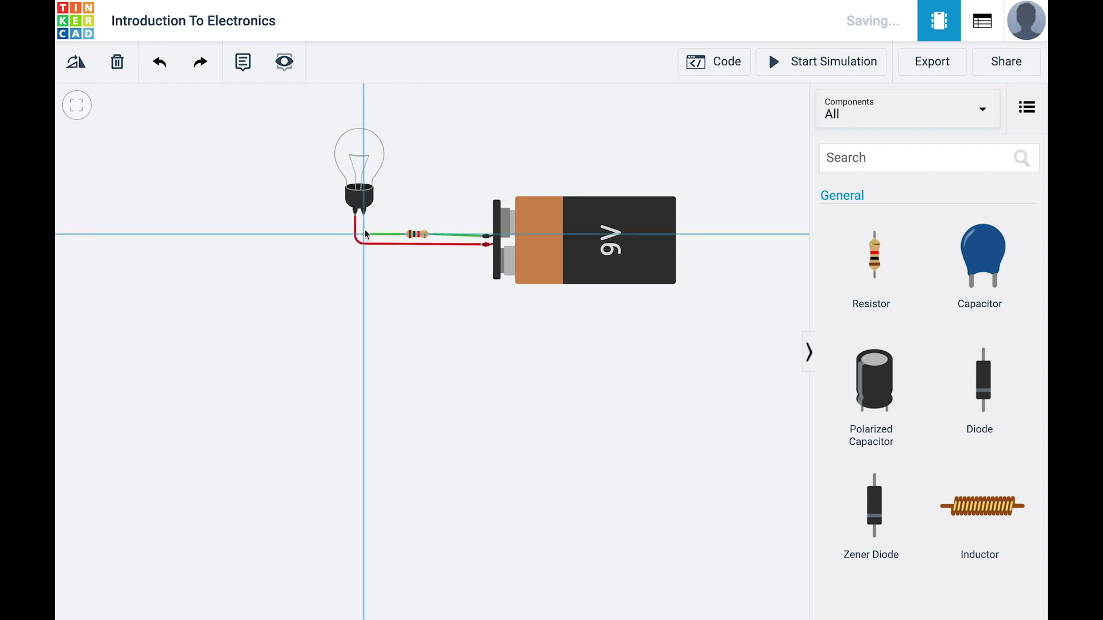
click(366, 223)
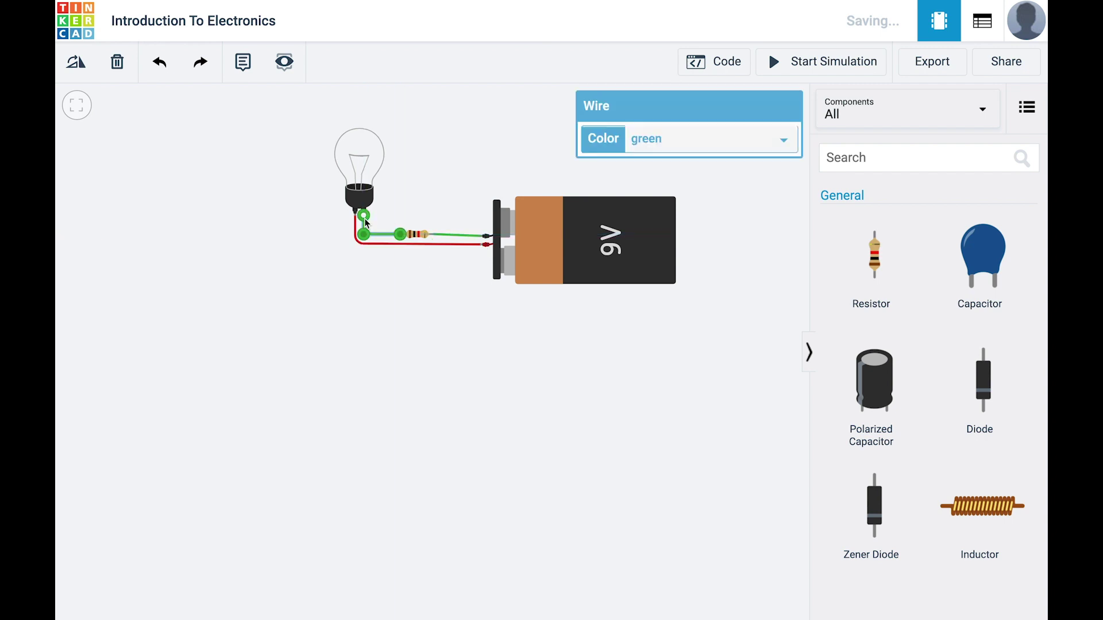
- Colour both the bulb-to-resistor and resistor-to-battery wires black
click(637, 139)
click(647, 75)
click(459, 236)
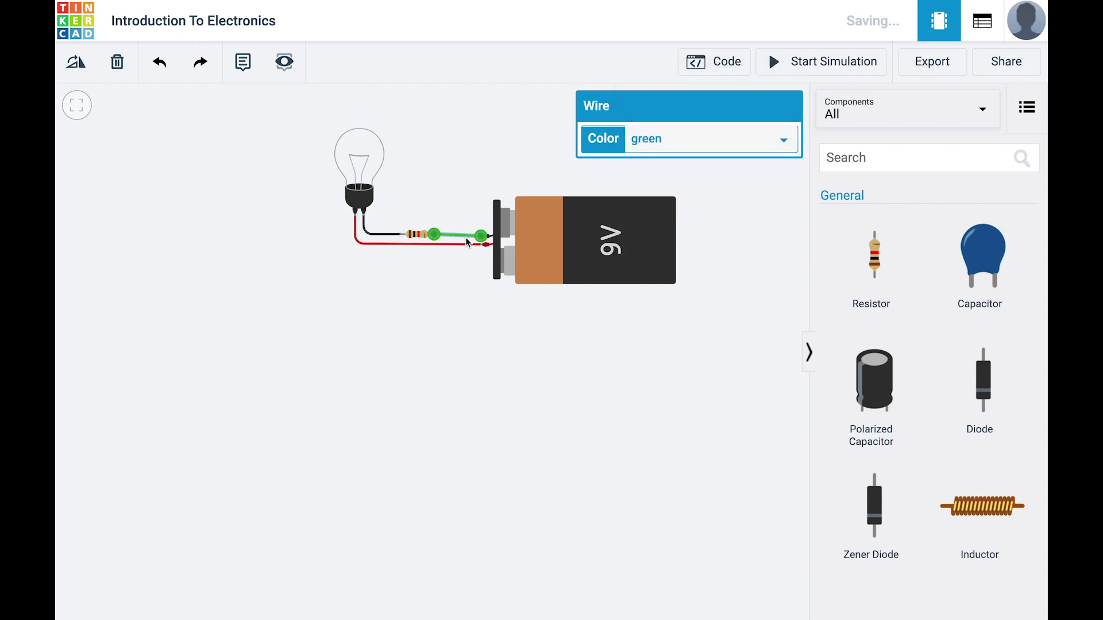
click(685, 145)
click(680, 75)
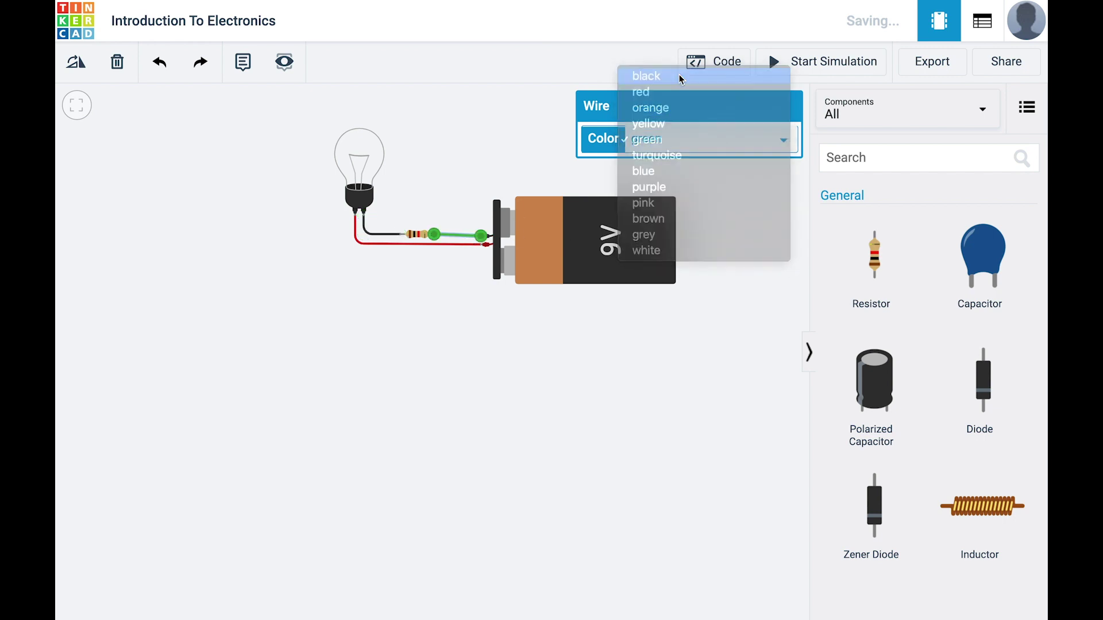
click(660, 193)
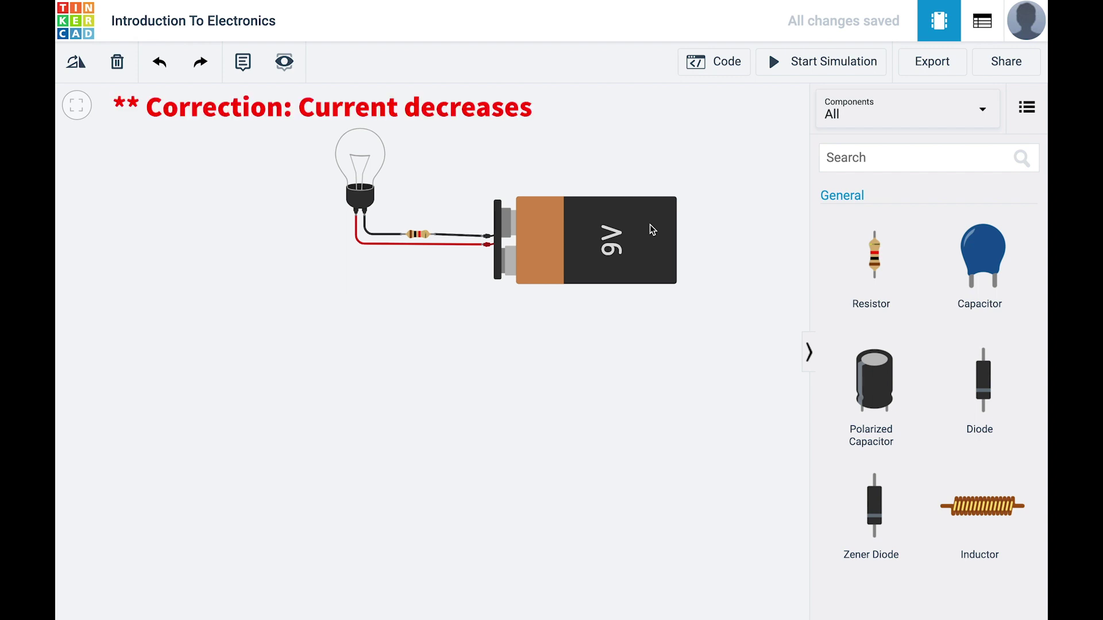
click(789, 72)
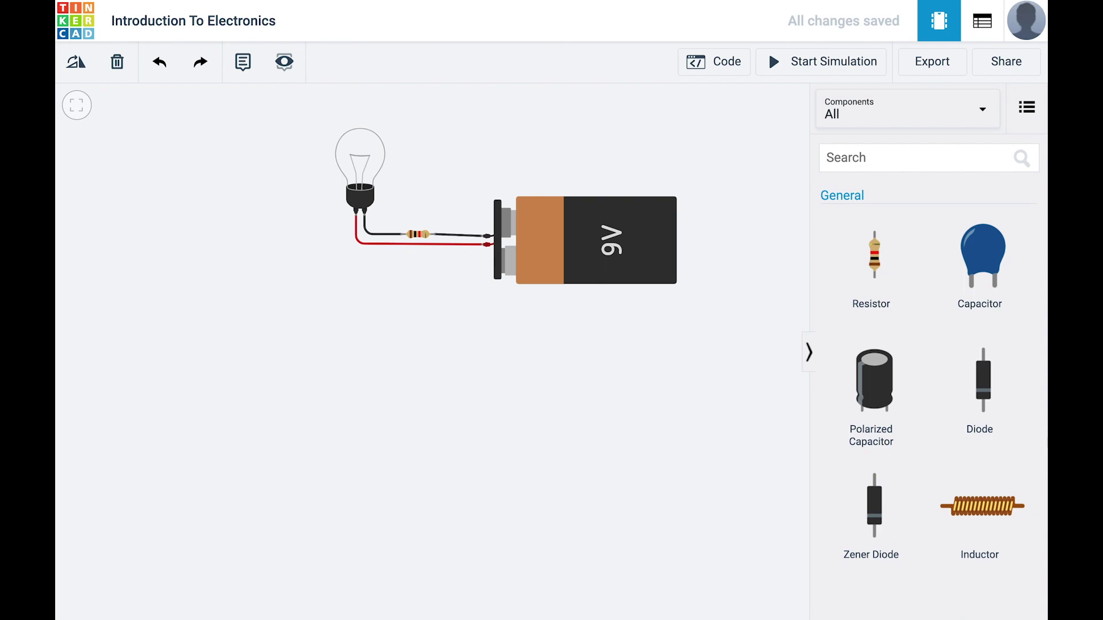
- Place a DIP Switch DPST below the bulb and delete the red bulb-to-battery wire
scroll(952, 381, down, 15)
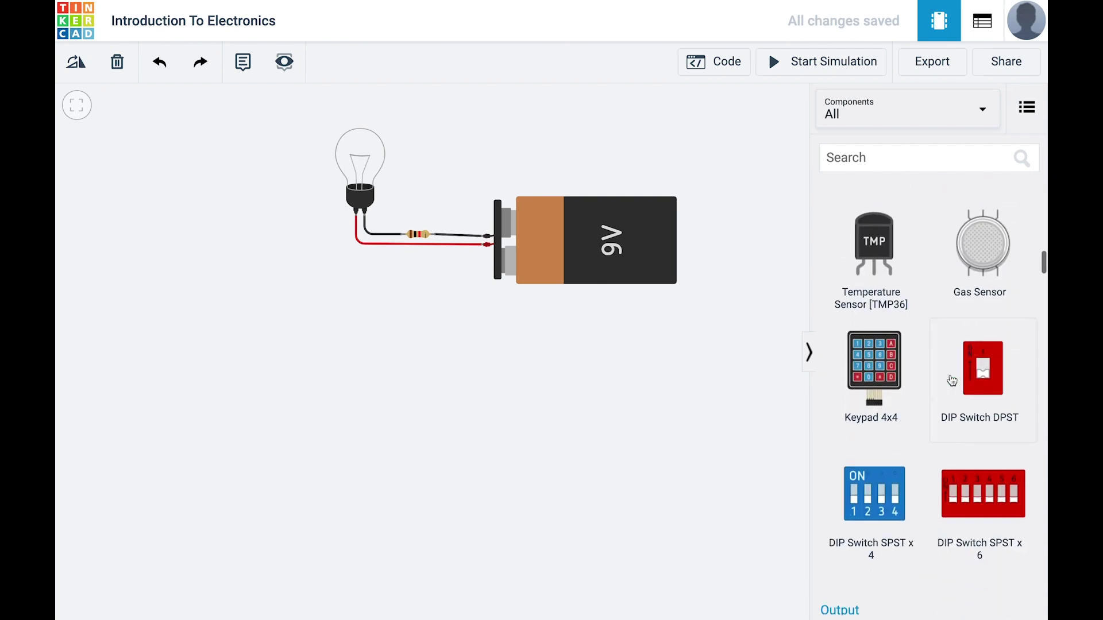
scroll(951, 381, down, 2)
scroll(951, 376, up, 1)
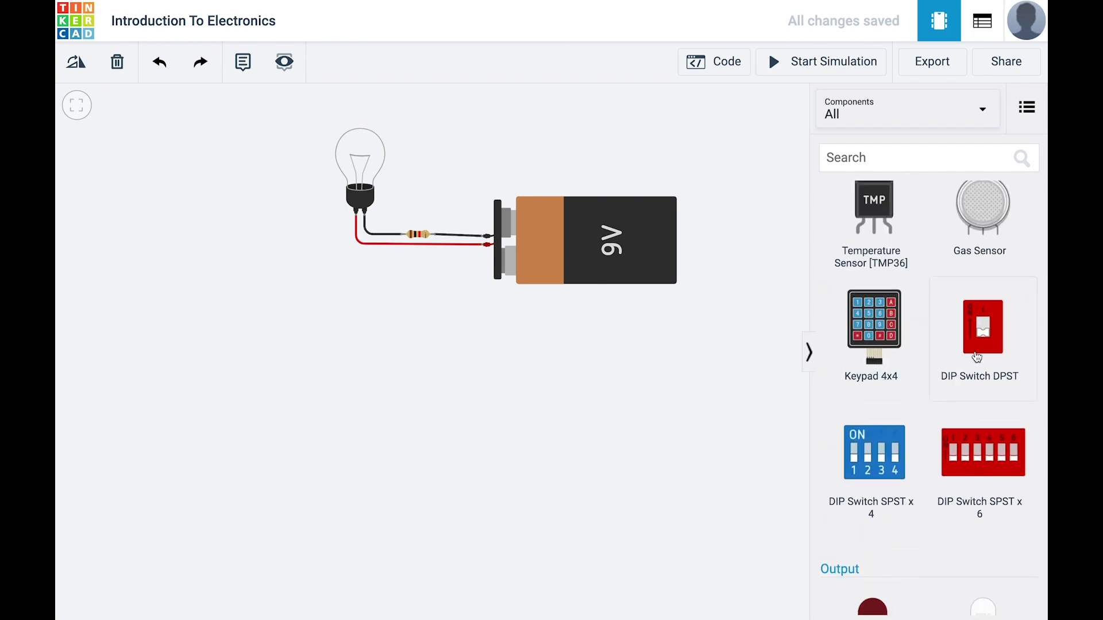
drag(976, 357, 404, 277)
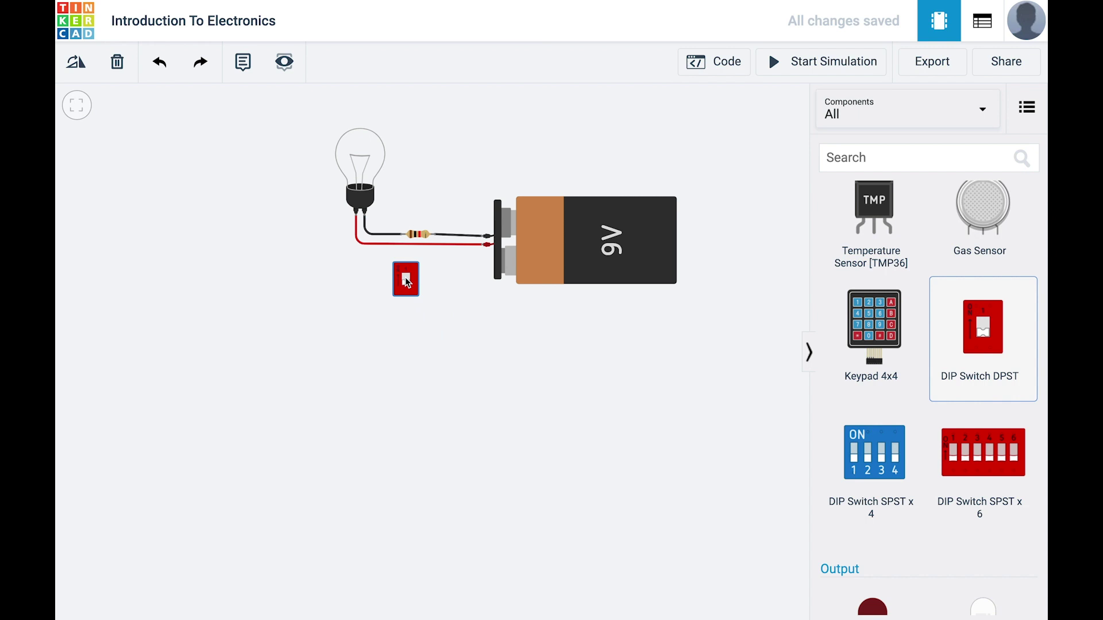
click(444, 246)
click(446, 244)
key(Delete)
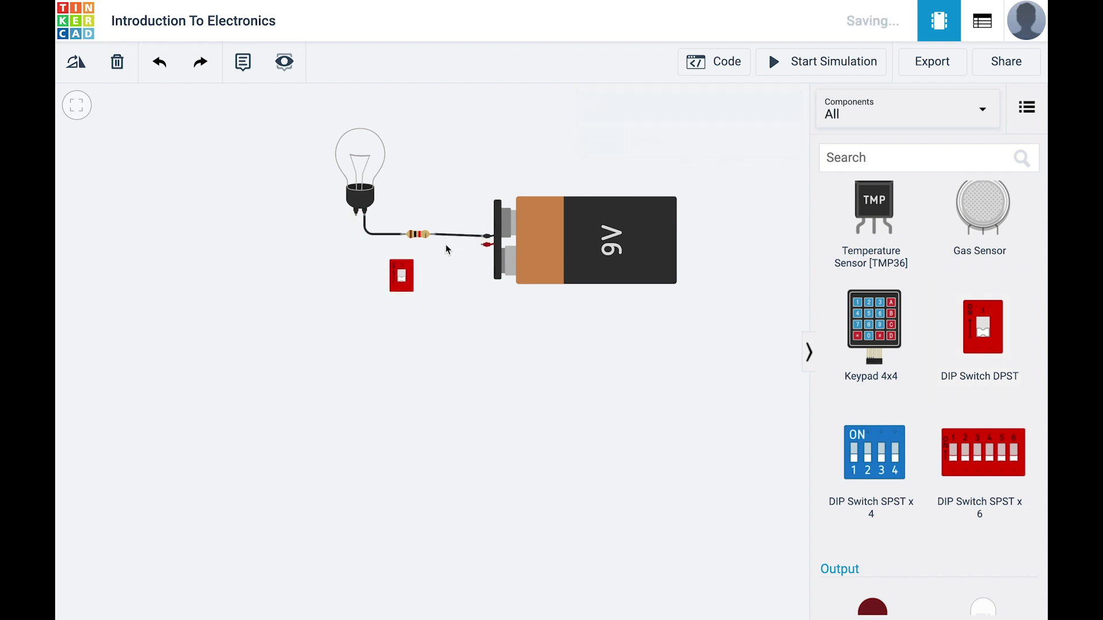
- Wire bulb Terminal 1 to the switch's upper terminal and battery positive to its lower terminal
click(359, 218)
click(355, 259)
click(397, 262)
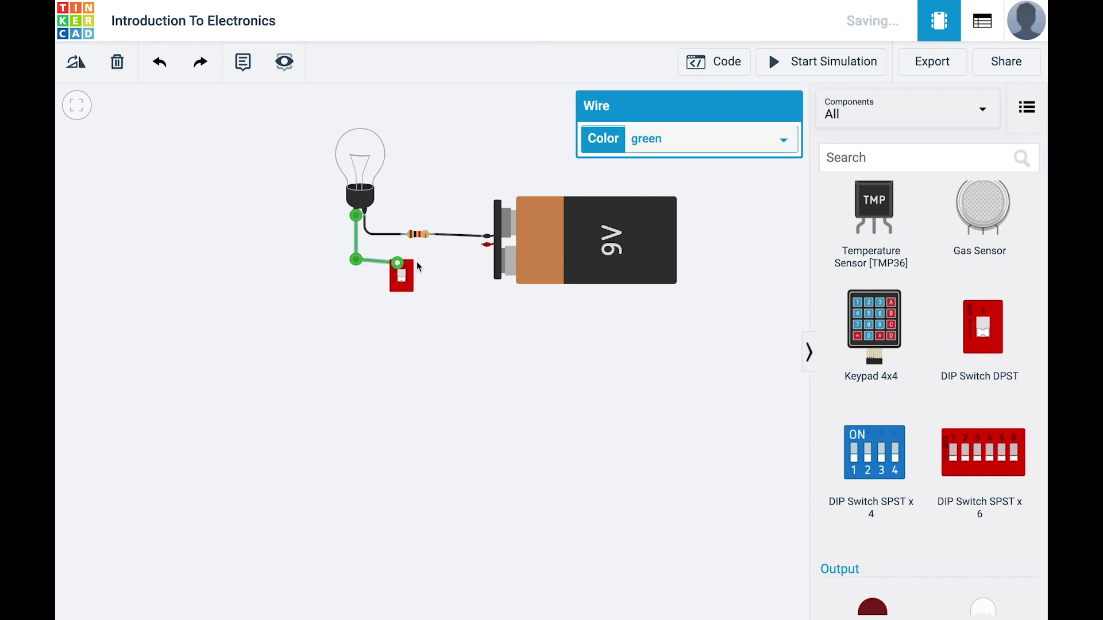
click(487, 245)
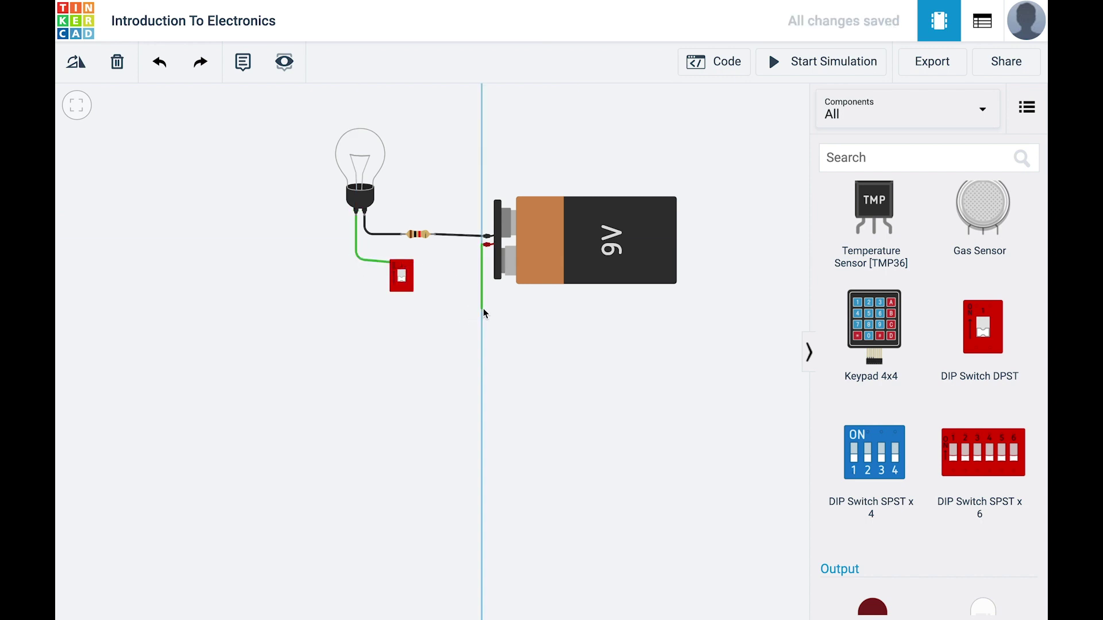
click(482, 308)
click(394, 307)
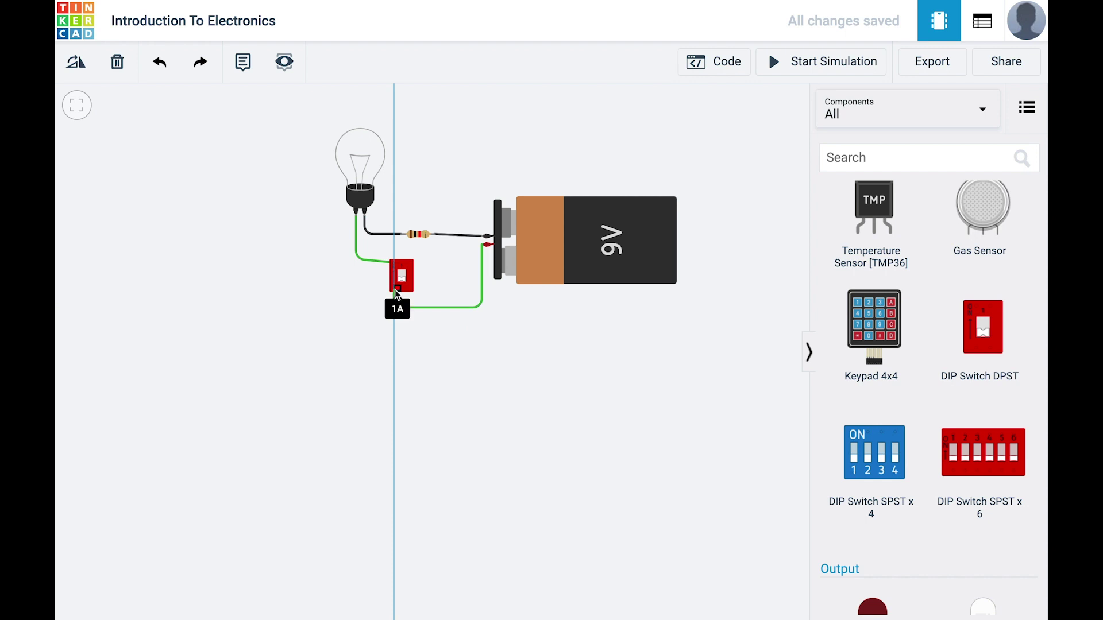
click(395, 288)
key(Escape)
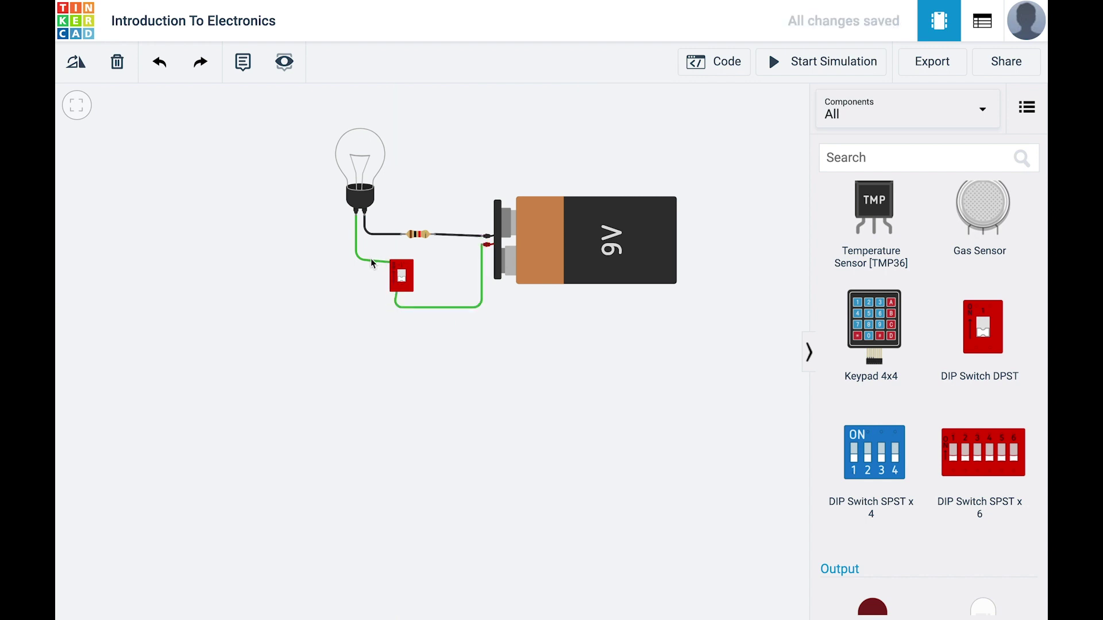
- Colour both the bulb-to-switch and switch-to-battery wires red
click(370, 259)
click(655, 138)
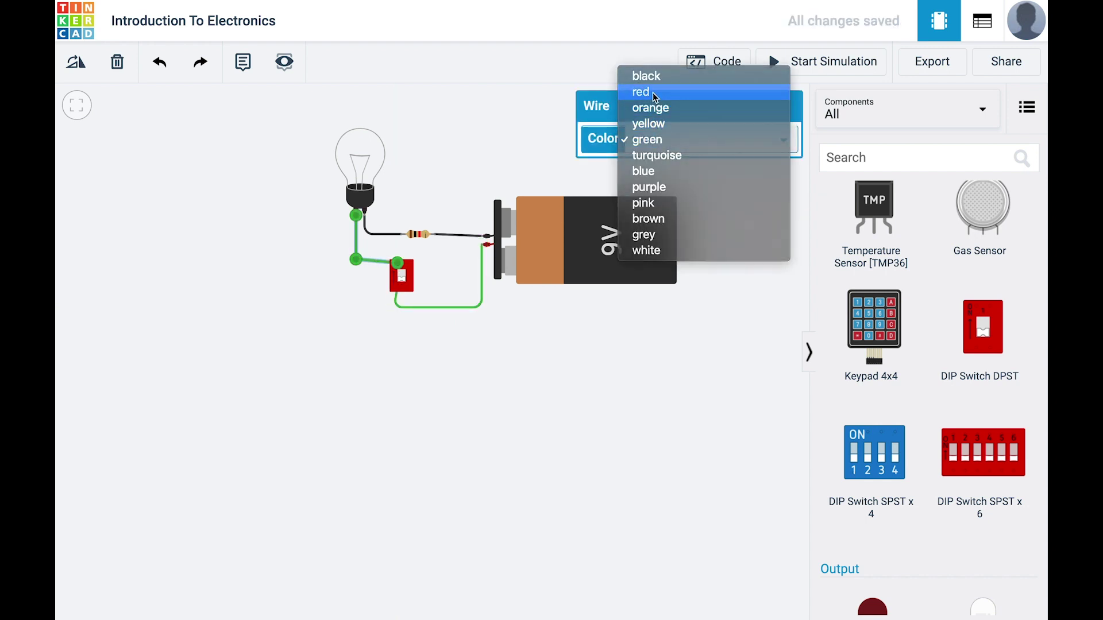
click(652, 92)
click(481, 296)
click(666, 138)
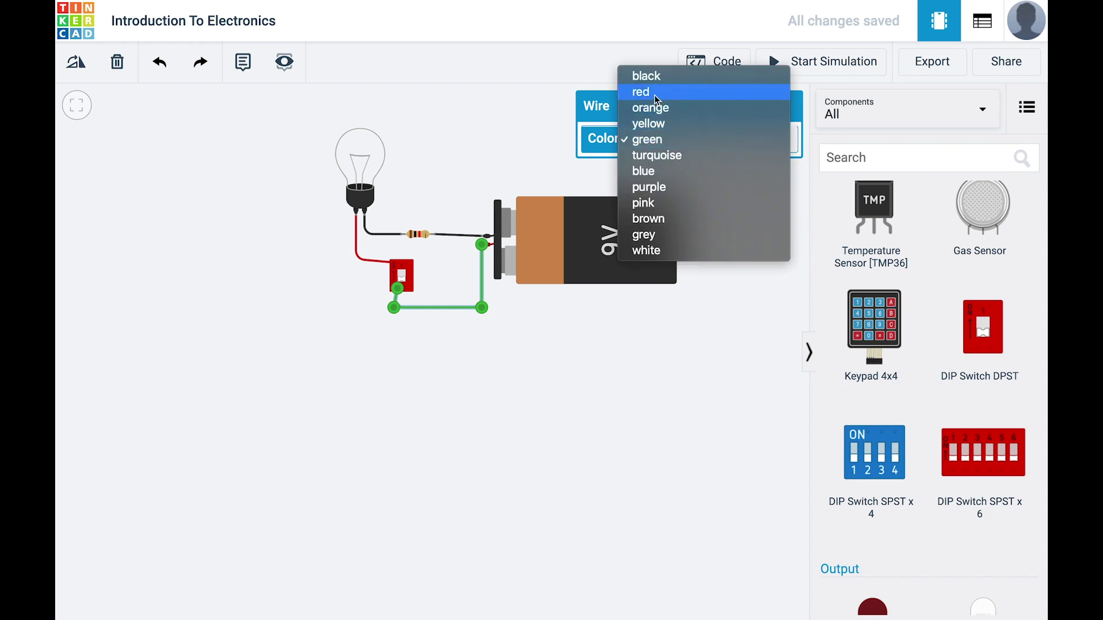
click(654, 94)
click(670, 324)
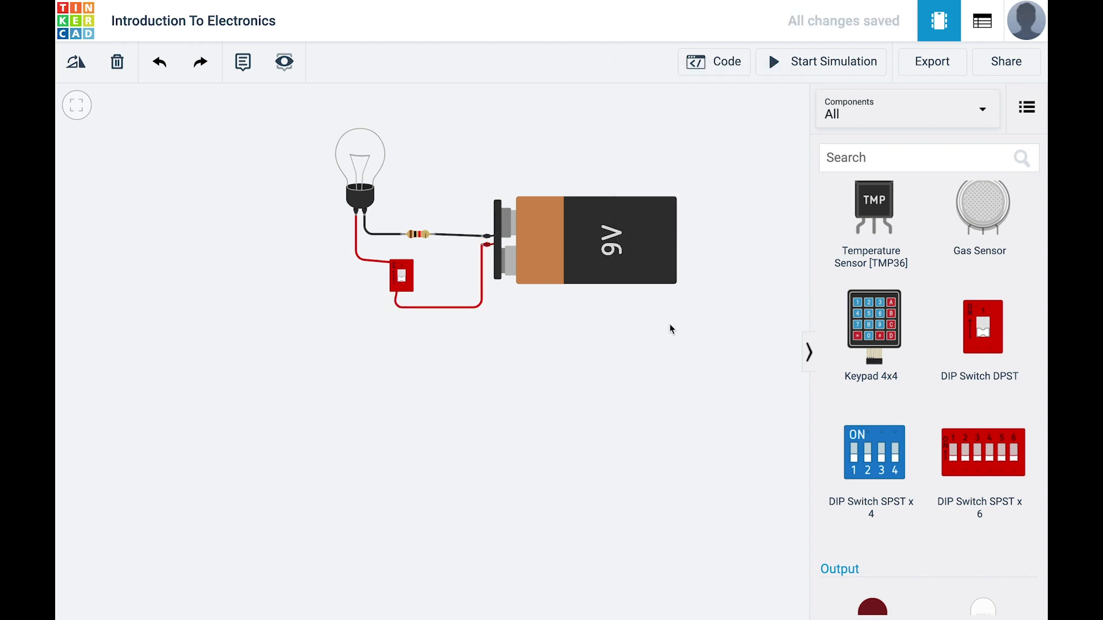
- Start the simulation and toggle the DIP switch on, off, then on so the bulb glows
click(818, 64)
click(407, 271)
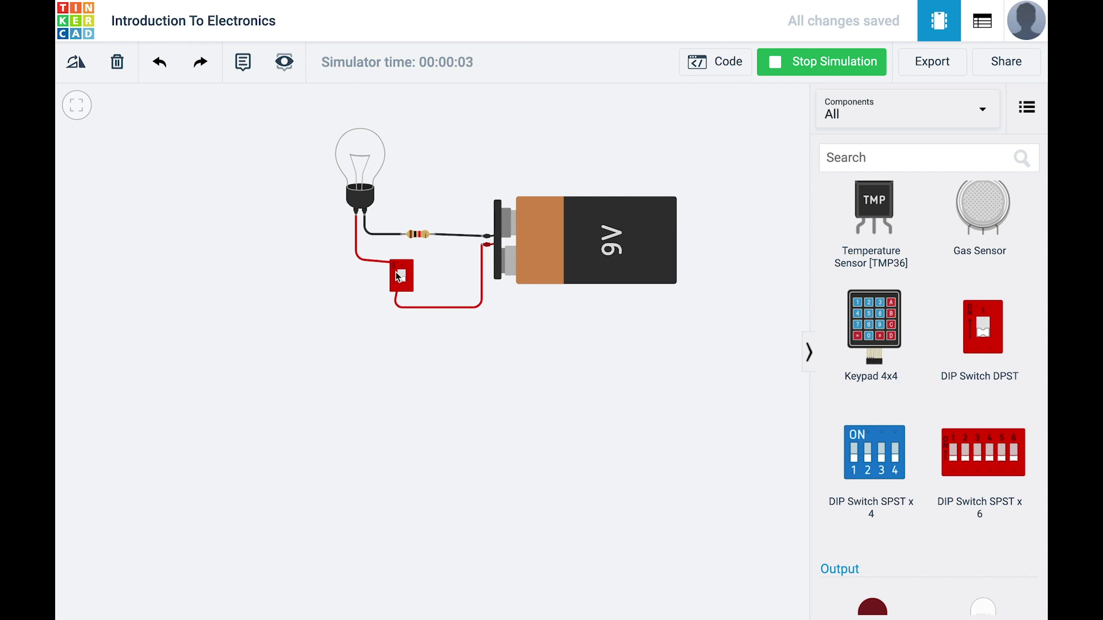
click(405, 277)
click(405, 278)
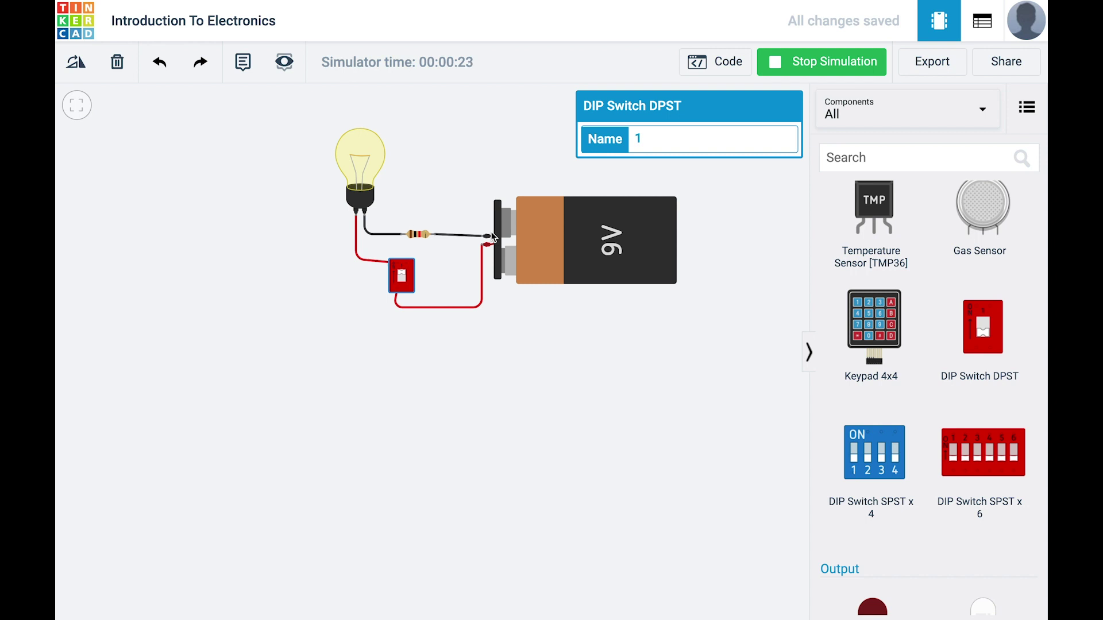
click(405, 287)
click(406, 283)
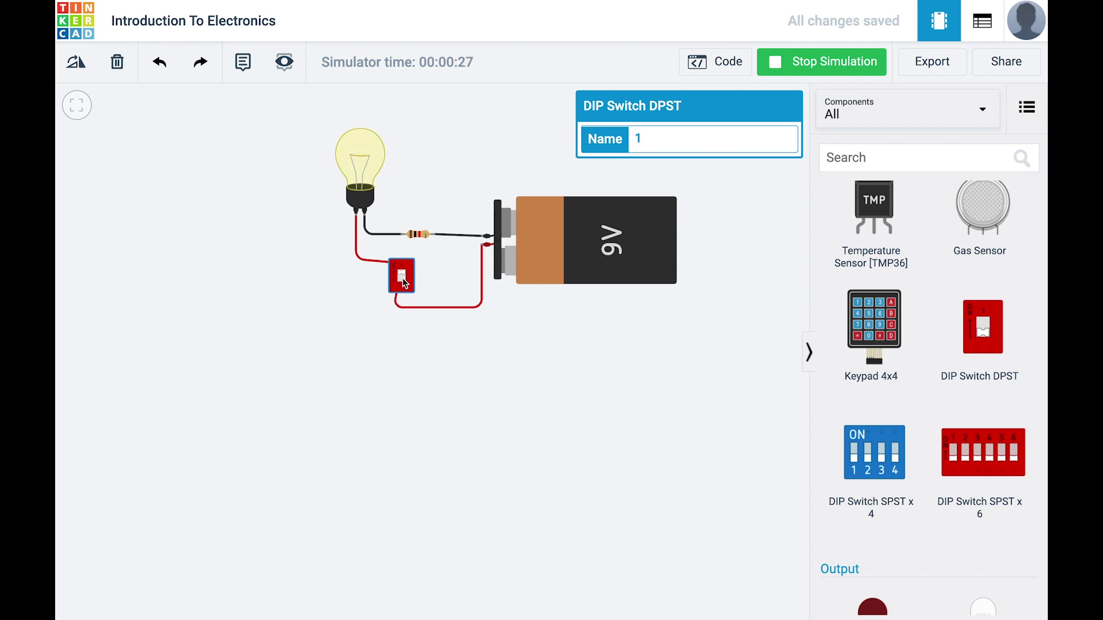